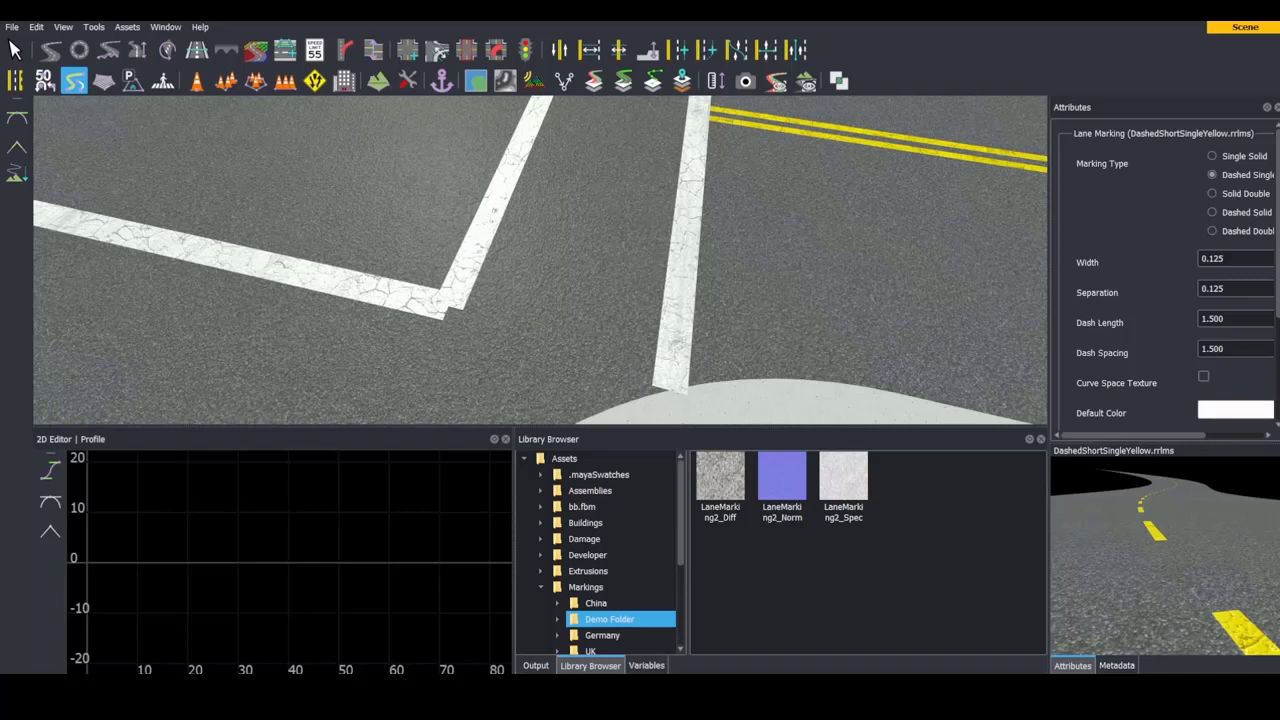
Inspect the LaneMarking2_Diff texture's properties, then browse the Markings and Damage library folders.
click(720, 485)
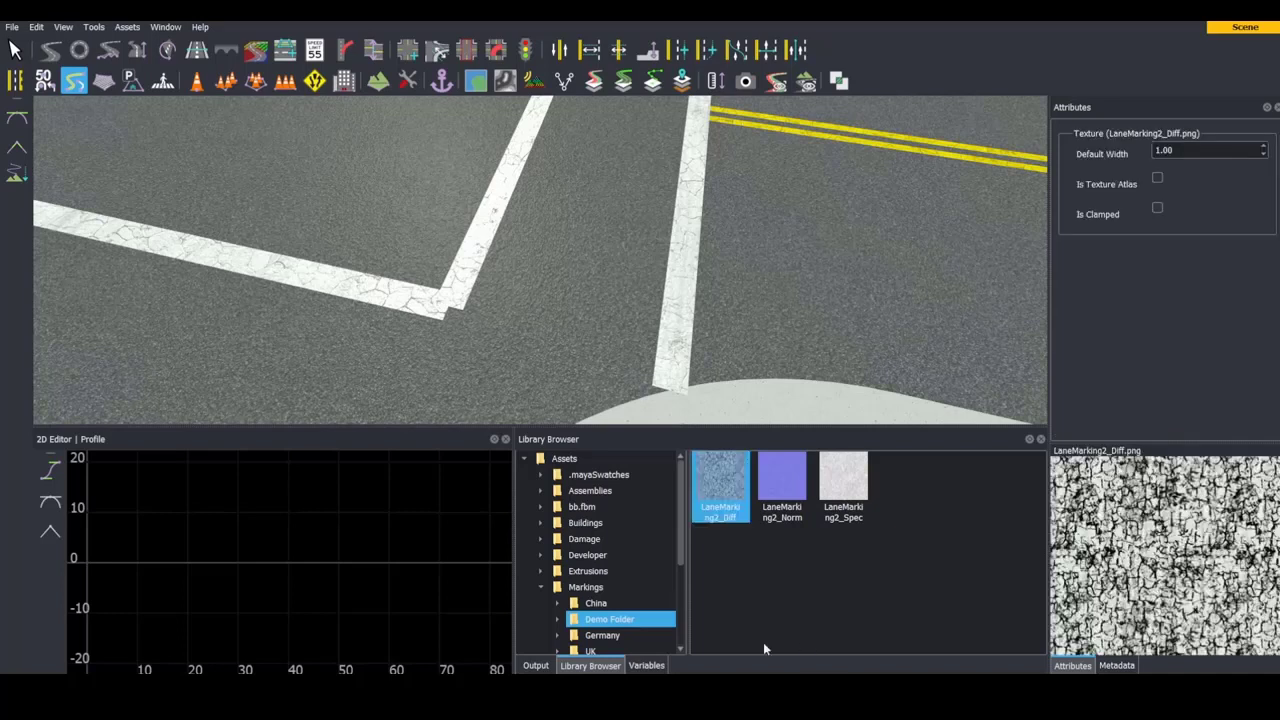
click(612, 587)
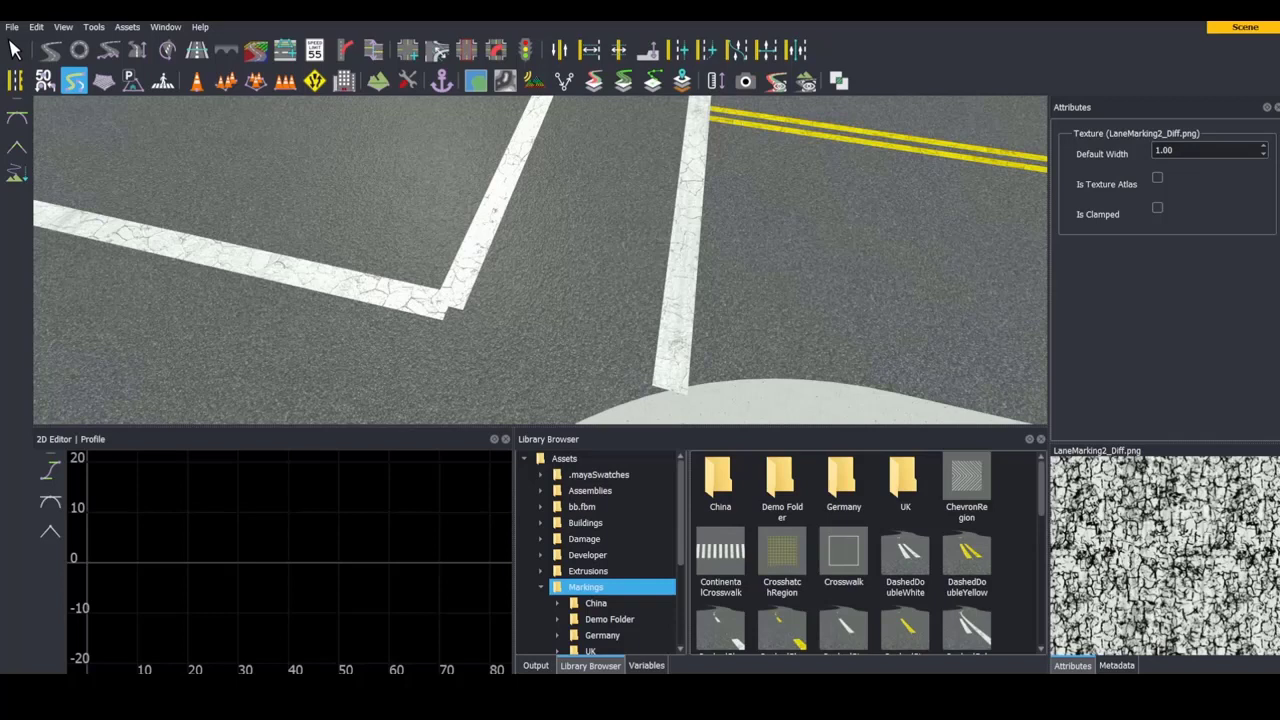
click(627, 541)
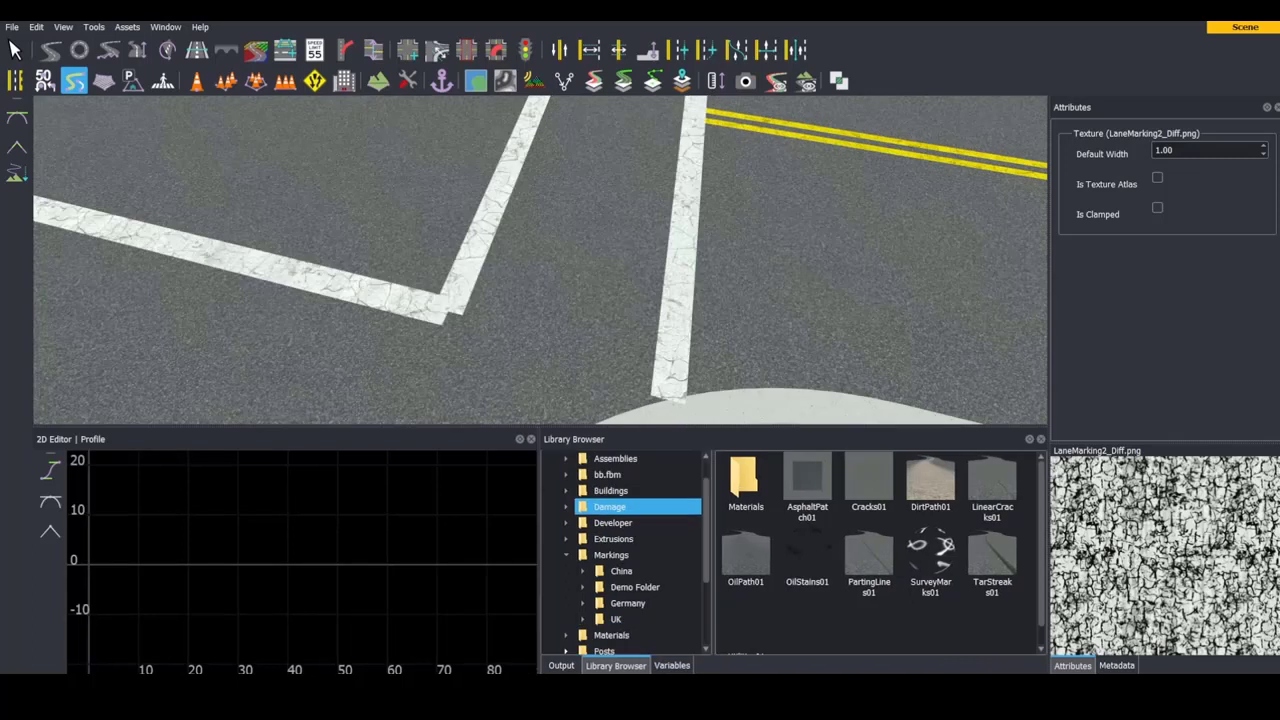
Return to the Demo Folder textures and clear the texture selection.
click(640, 587)
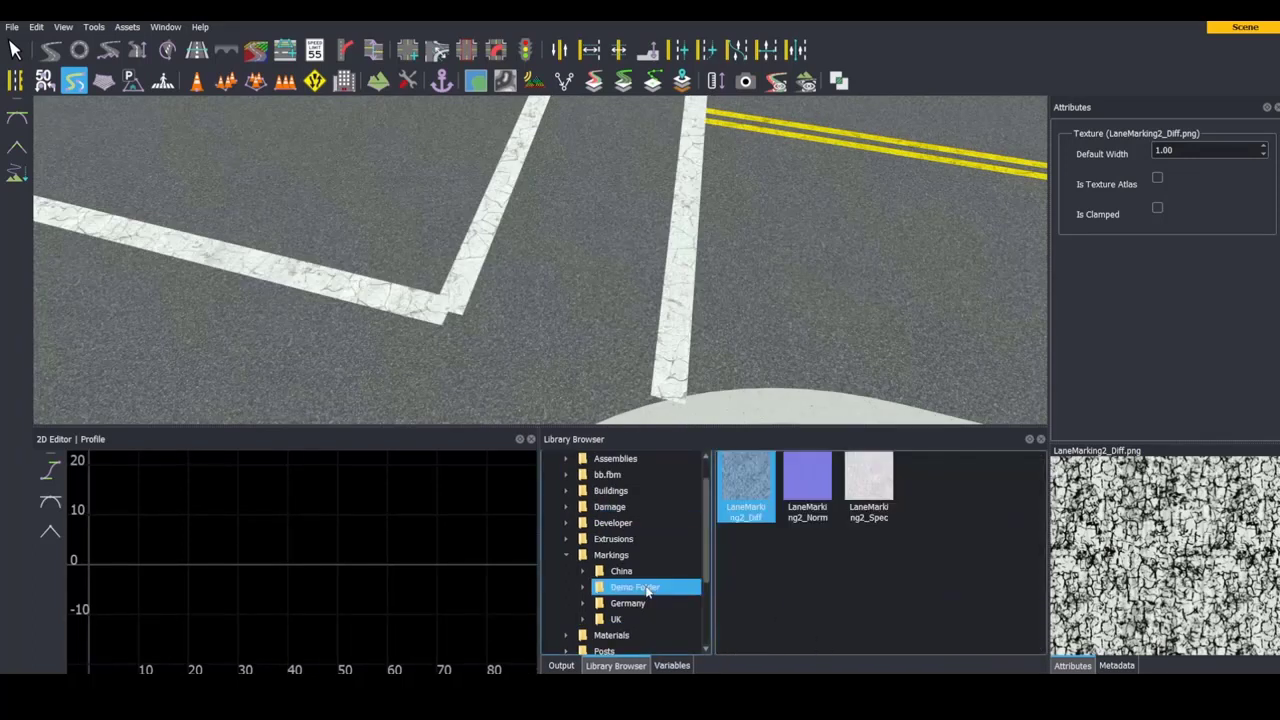
click(881, 598)
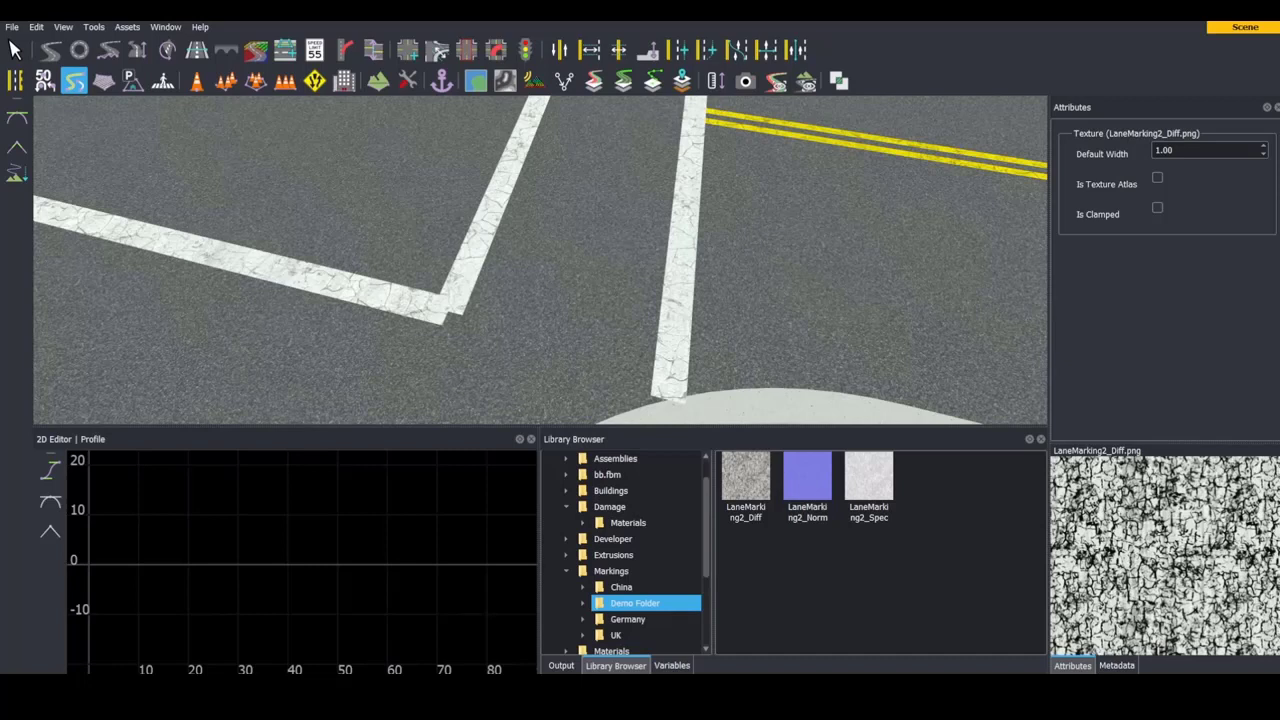
Draw a horizontal SolidSingleWhite marking curve across the road, then go back to Demo Folder.
click(650, 570)
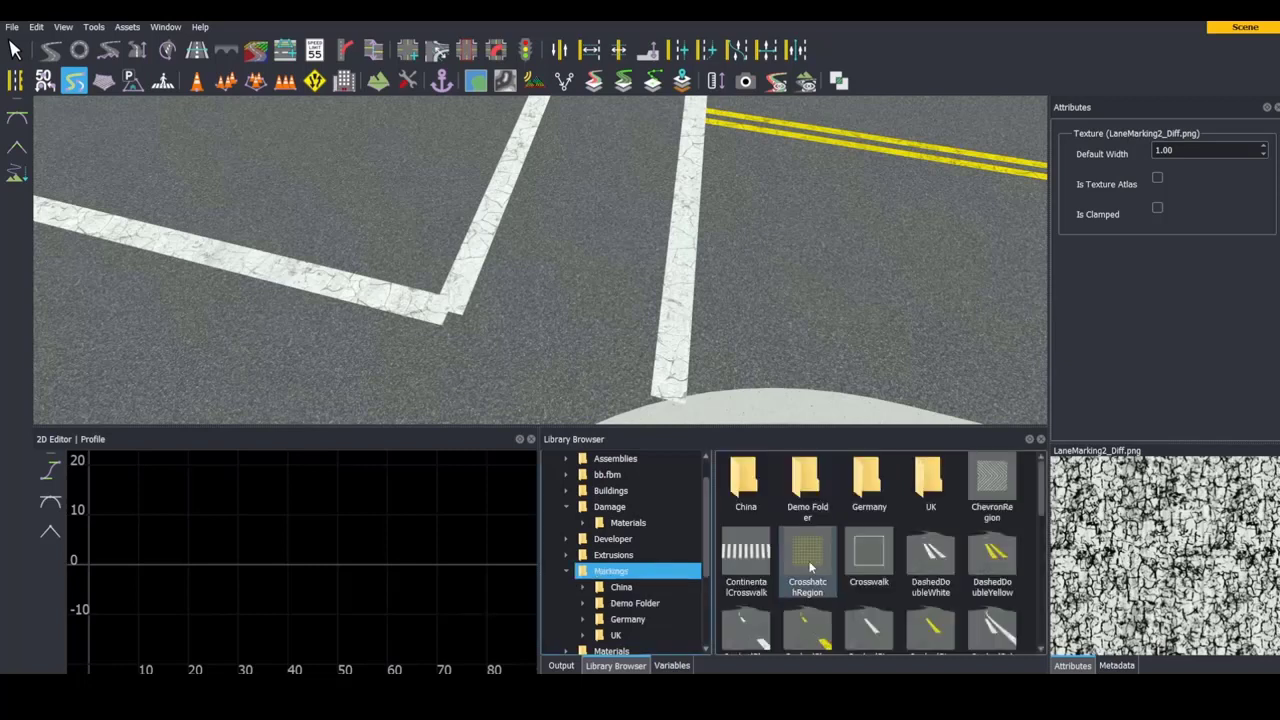
scroll(855, 558, down, 3)
click(860, 560)
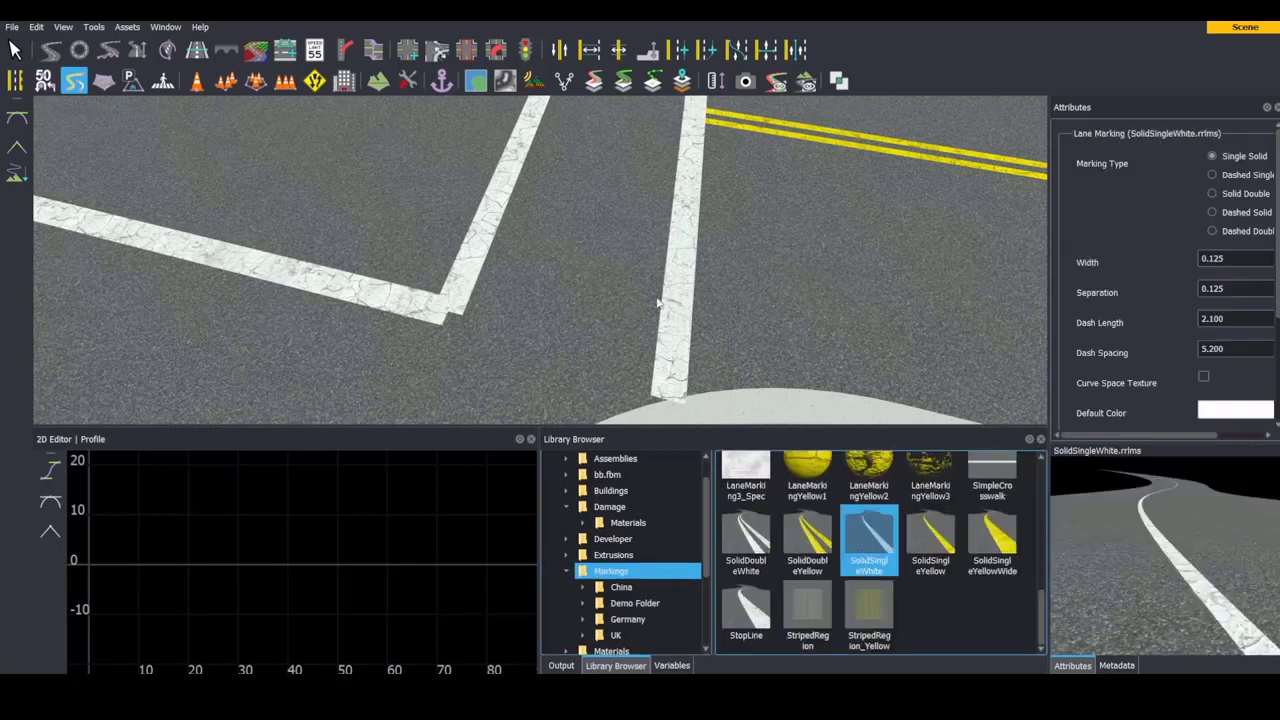
click(486, 264)
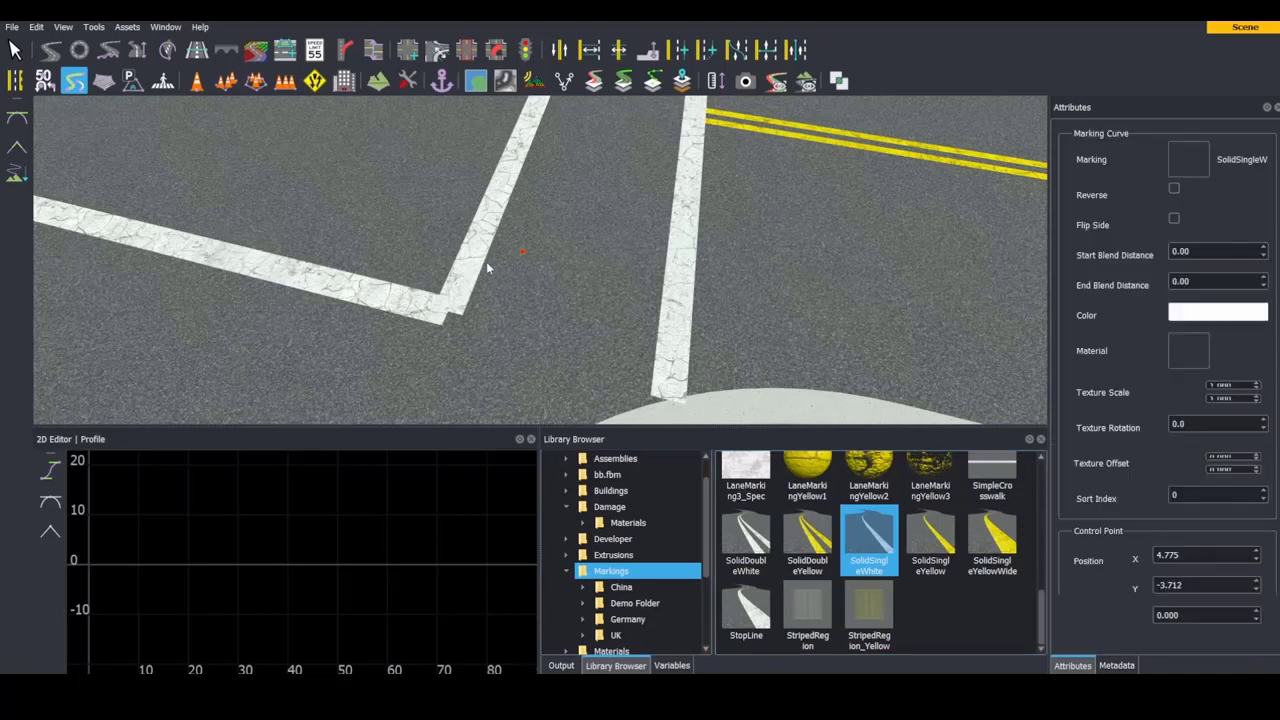
click(975, 270)
click(991, 330)
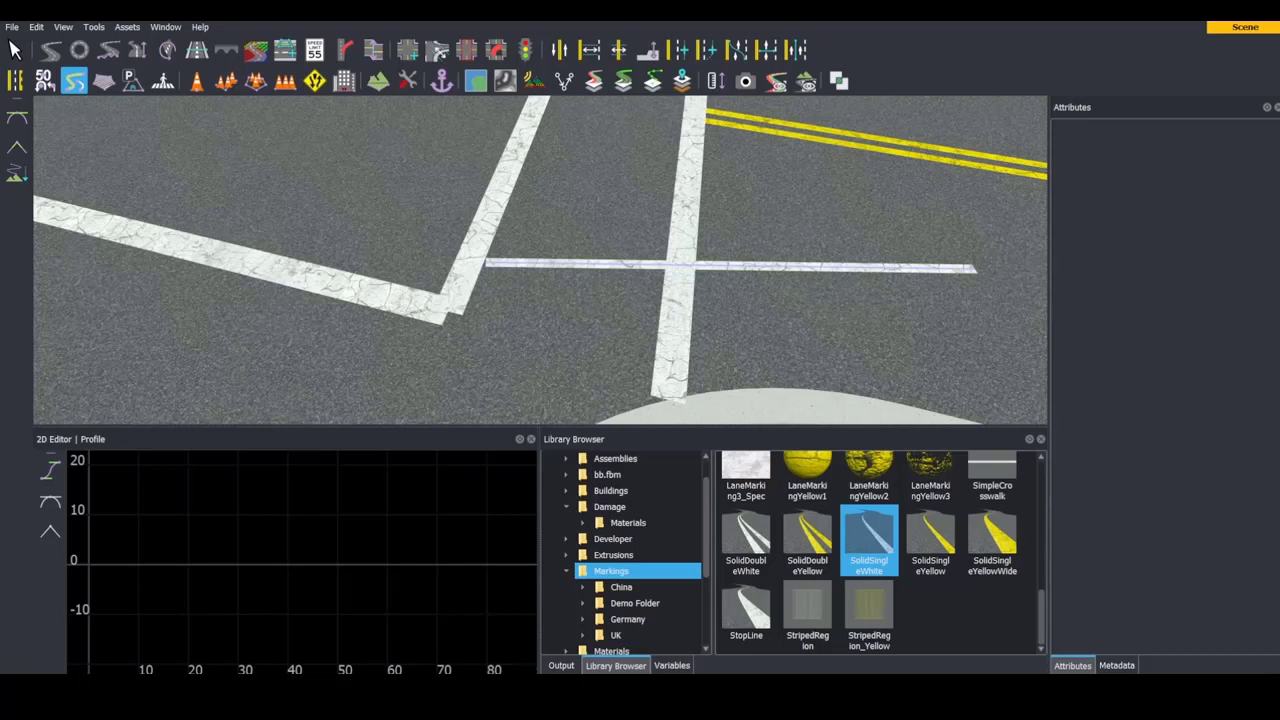
click(635, 603)
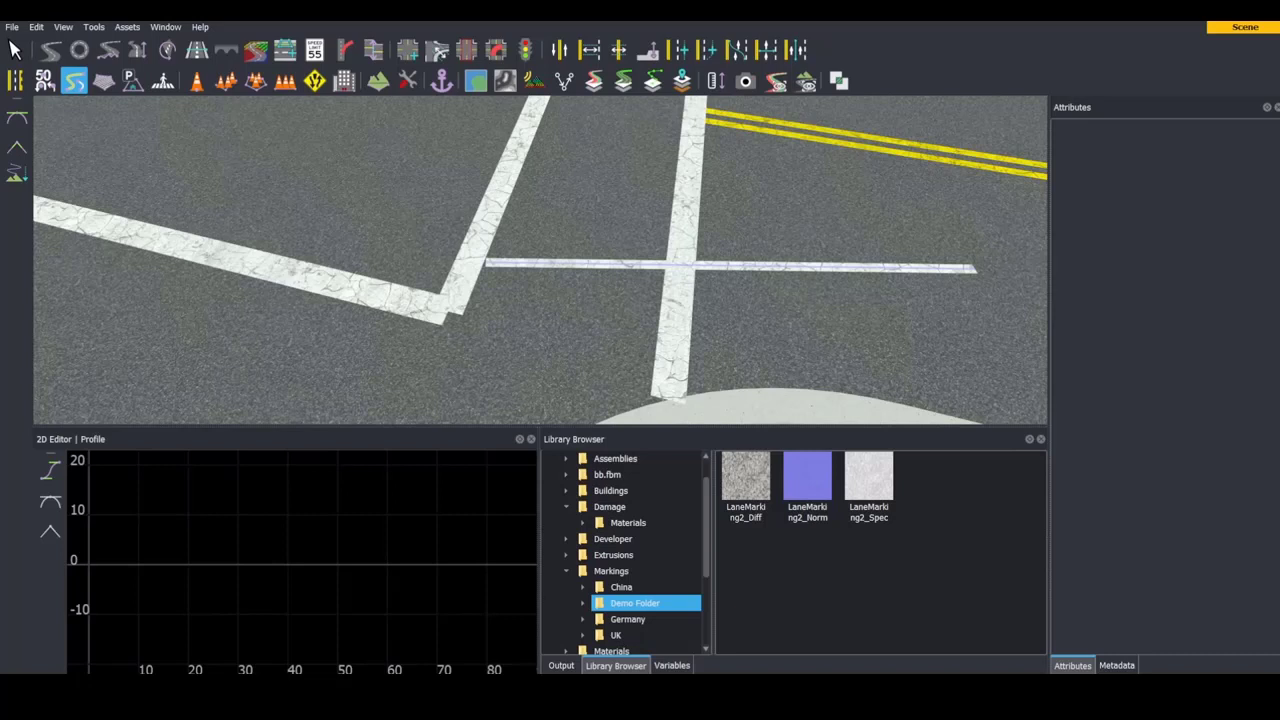
Add a new material asset named LaneMarking_Worn to the Demo Folder.
right_click(947, 523)
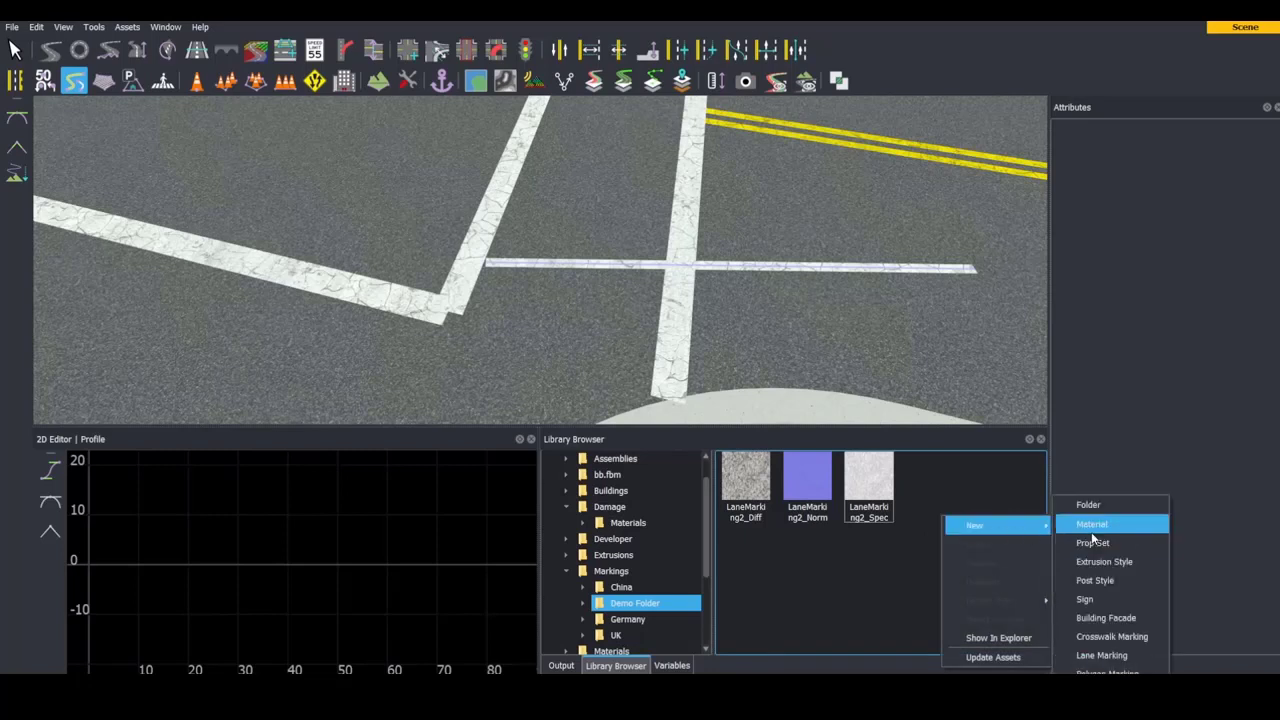
click(1091, 532)
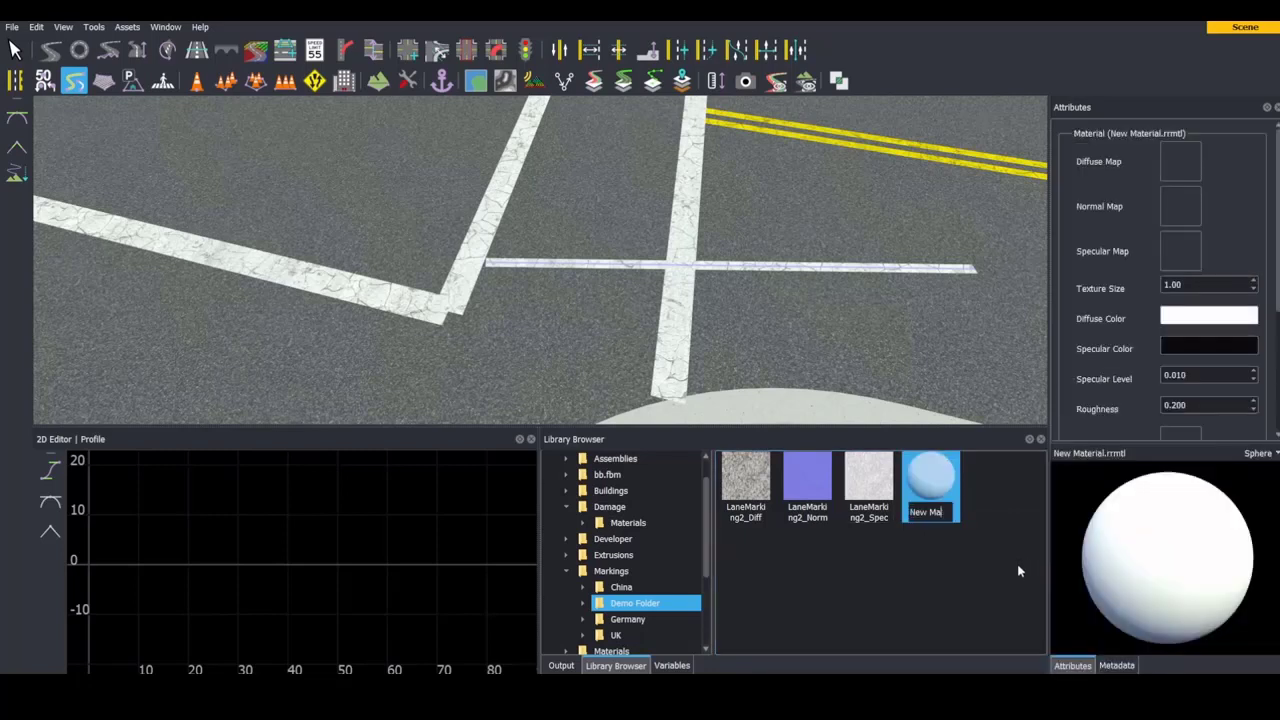
text(LaneMarking)
text(_Worn)
key(Return)
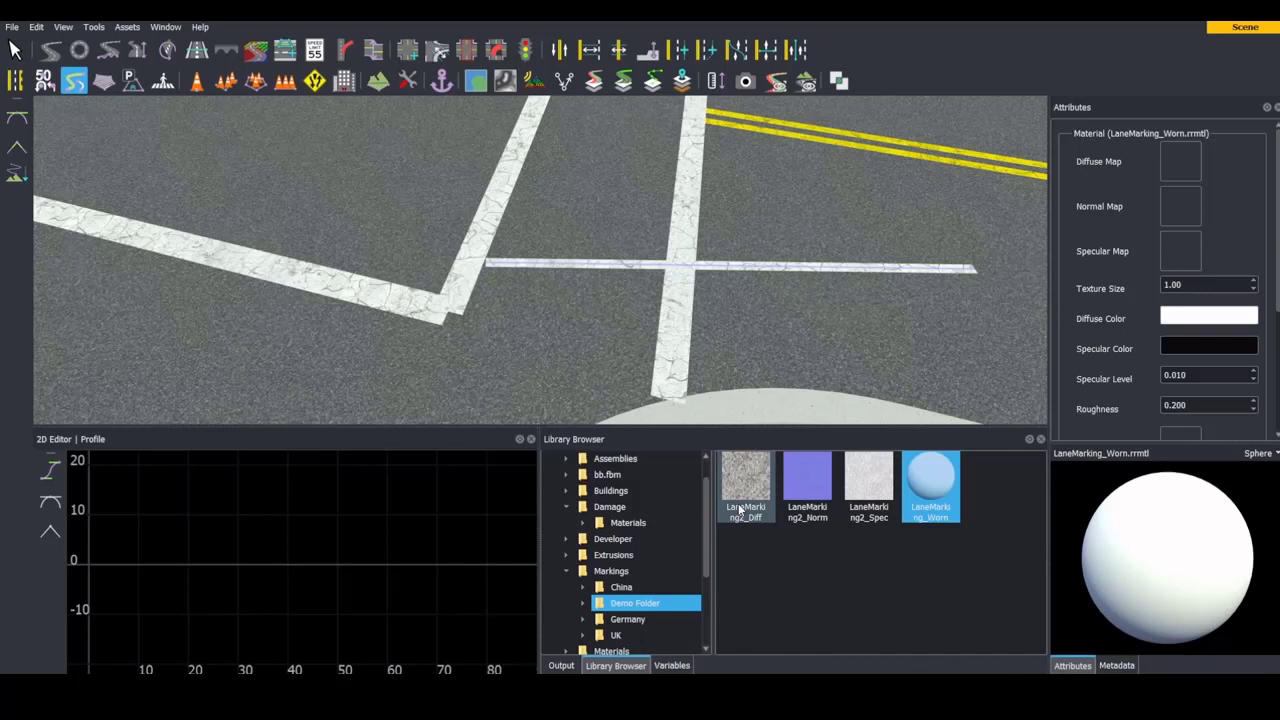
Assign LaneMarking2_Diff as the diffuse map and LaneMarking2_Spec as the specular map.
mouse_move(746, 480)
mouse_down()
mouse_move(1138, 250)
mouse_move(1180, 161)
mouse_up()
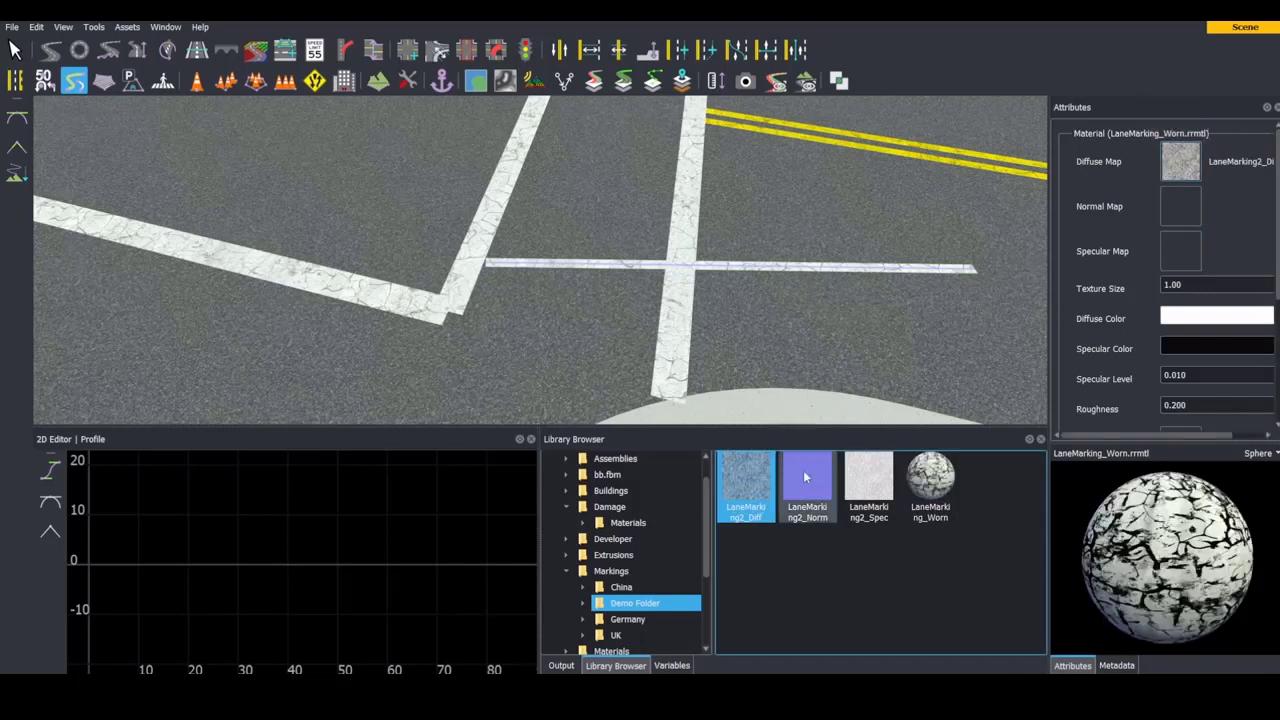
drag(803, 470, 1180, 206)
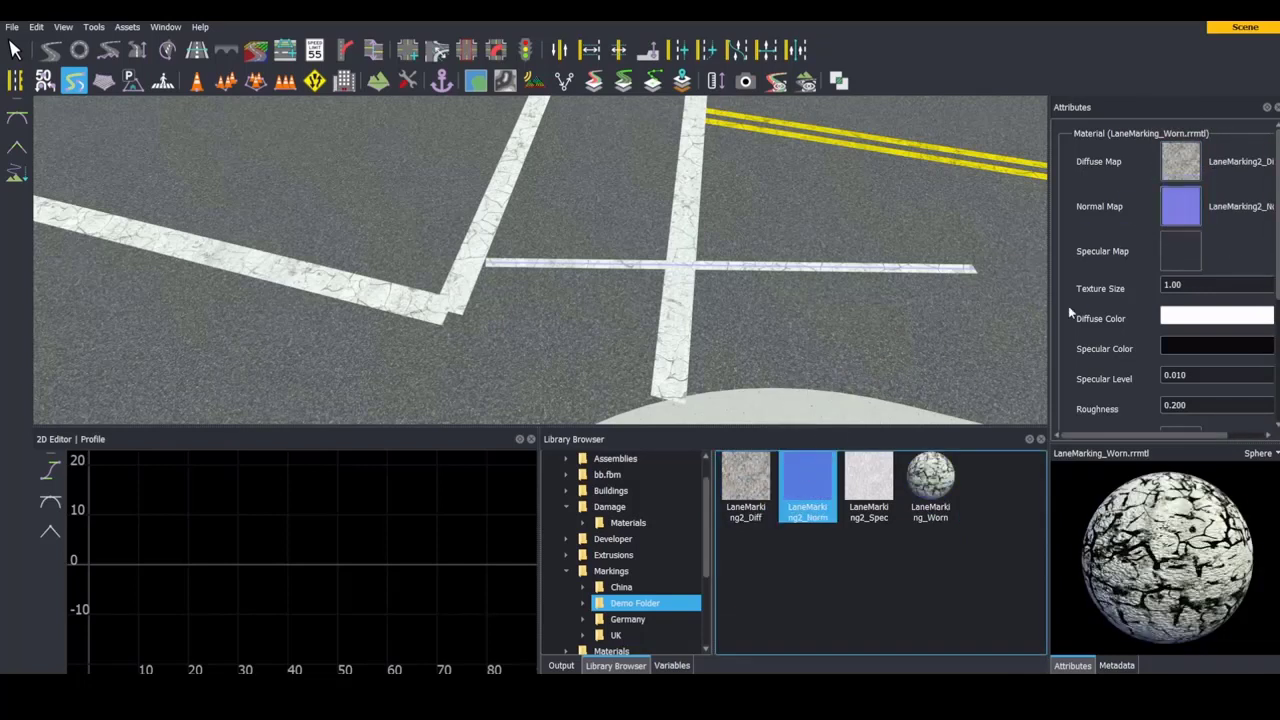
click(866, 487)
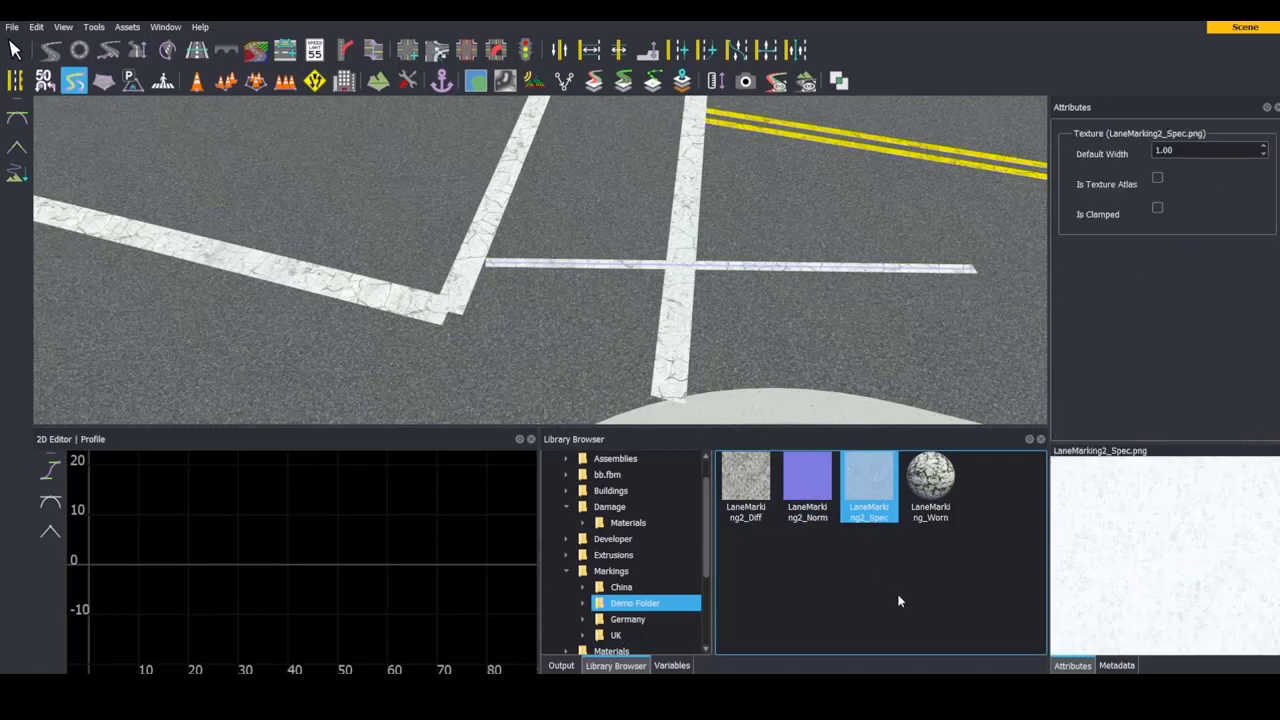
click(930, 490)
mouse_move(868, 487)
mouse_down()
mouse_move(1056, 424)
mouse_move(1180, 251)
mouse_up()
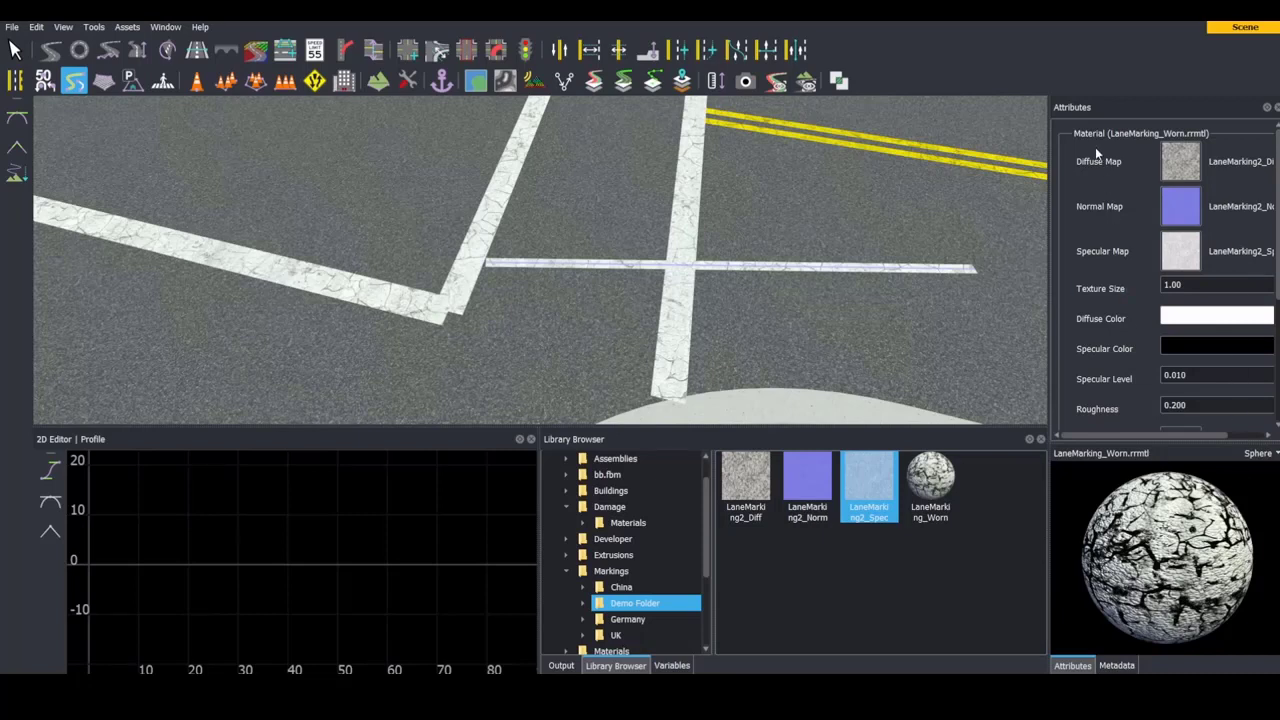
Clear and reassign the LaneMarking2_Spec specular map, then set LaneMarking2_Norm as the normal map.
right_click(1175, 251)
click(1207, 256)
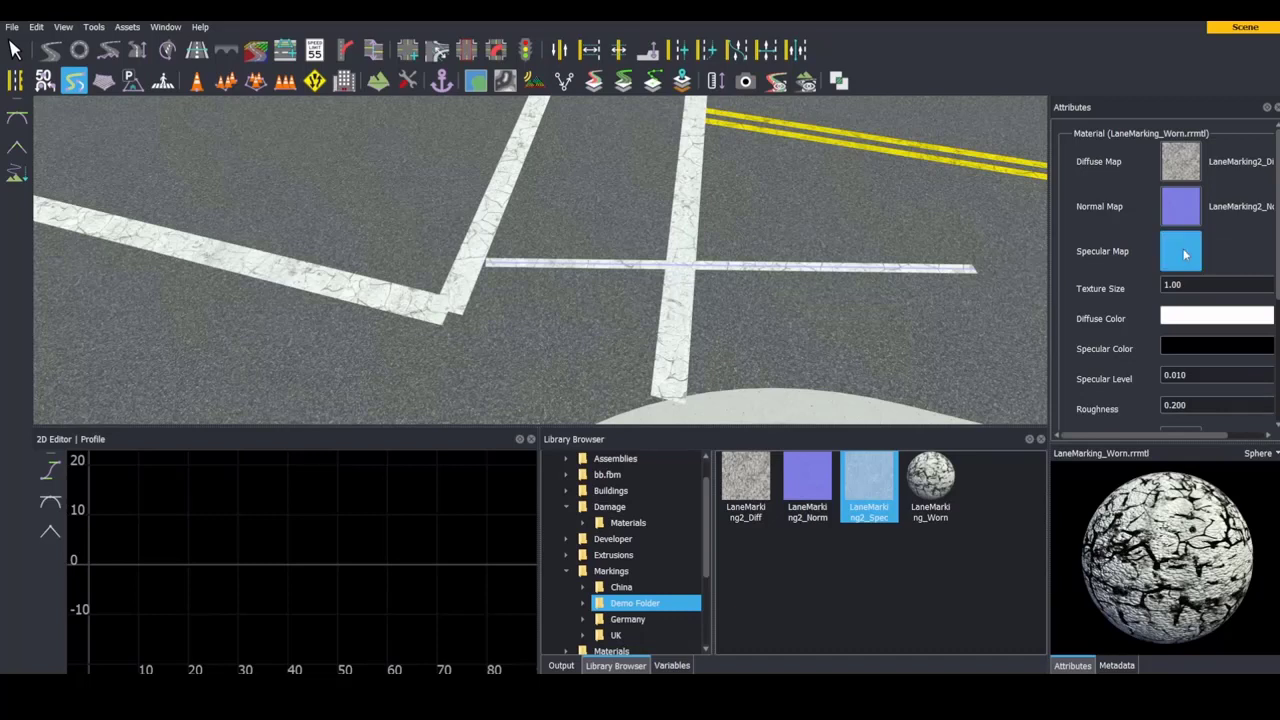
drag(866, 507, 1178, 251)
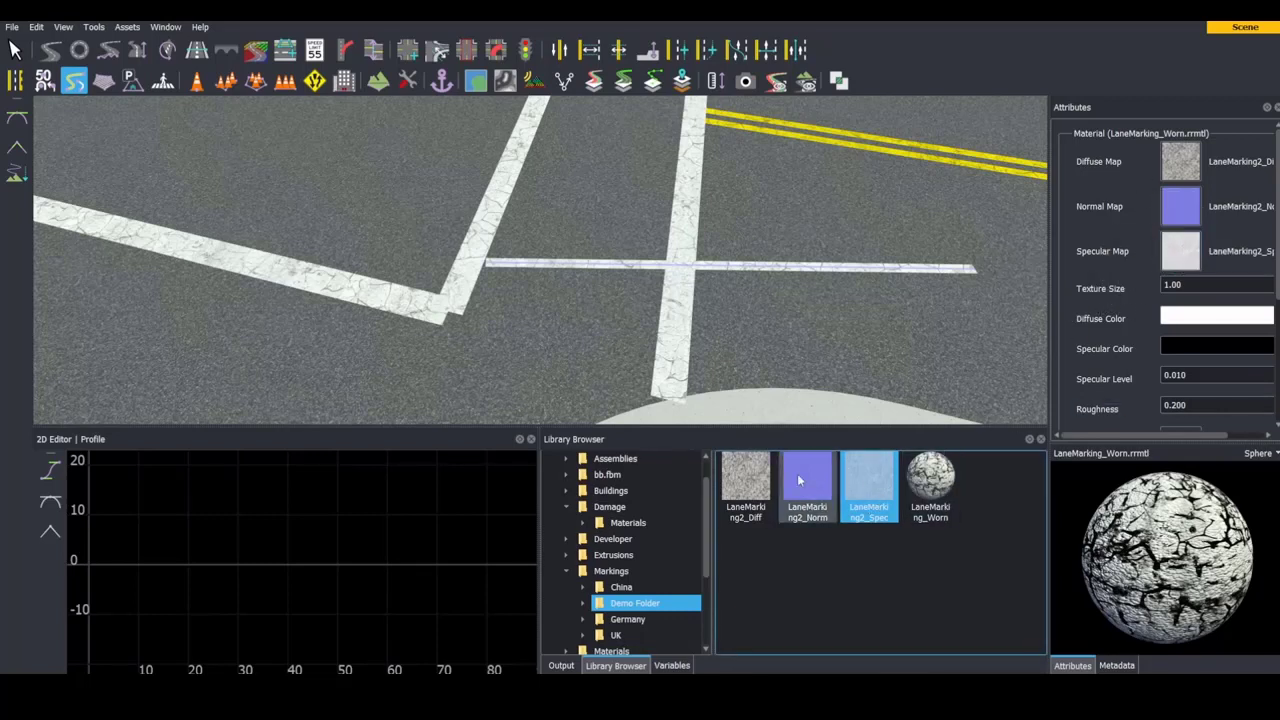
drag(745, 485, 1185, 203)
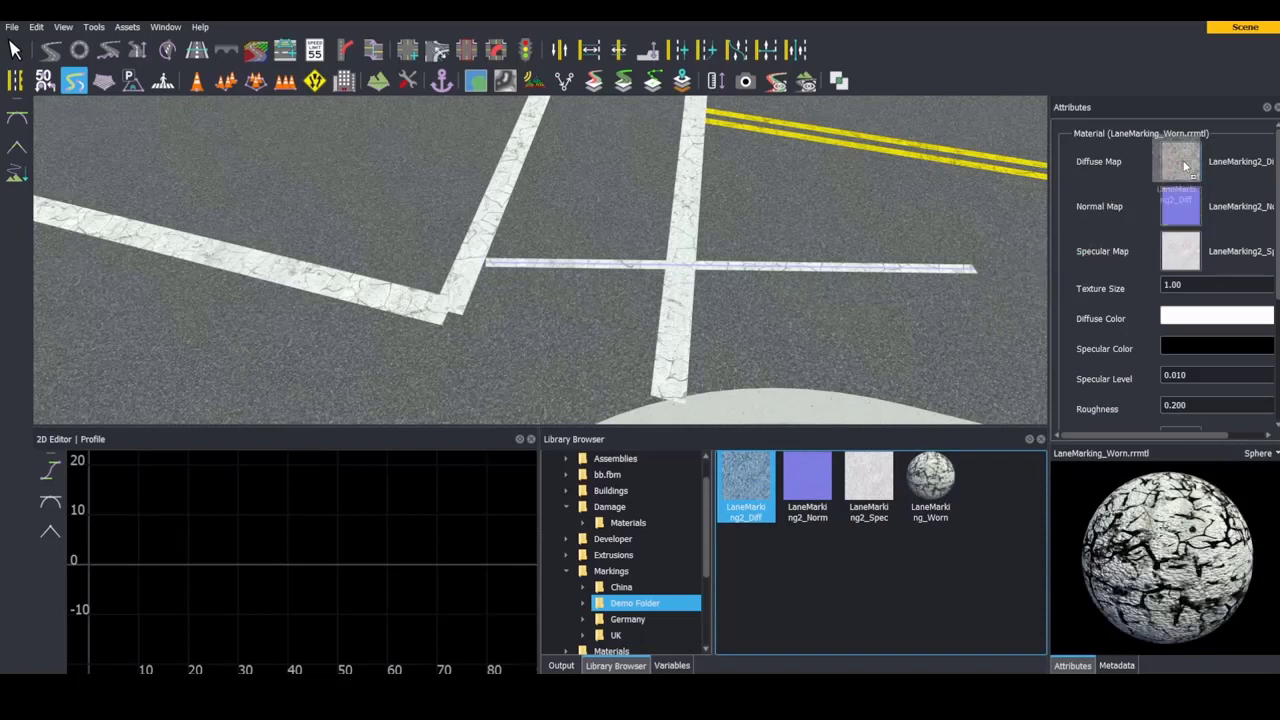
drag(802, 485, 1180, 206)
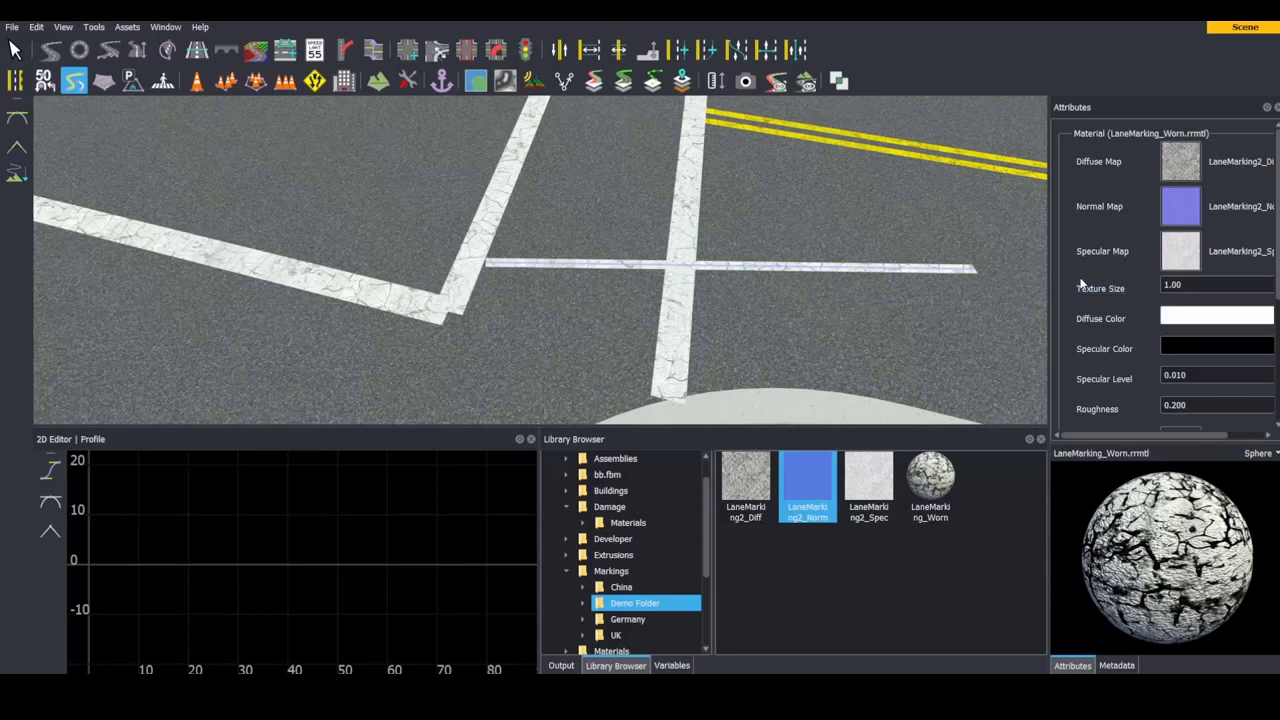
Try several texture sizes, reset LaneMarking_Worn's texture size to 1.00, and open the diffuse colour picker.
mouse_move(1089, 287)
mouse_down()
mouse_move(1125, 287)
mouse_move(1100, 287)
mouse_up()
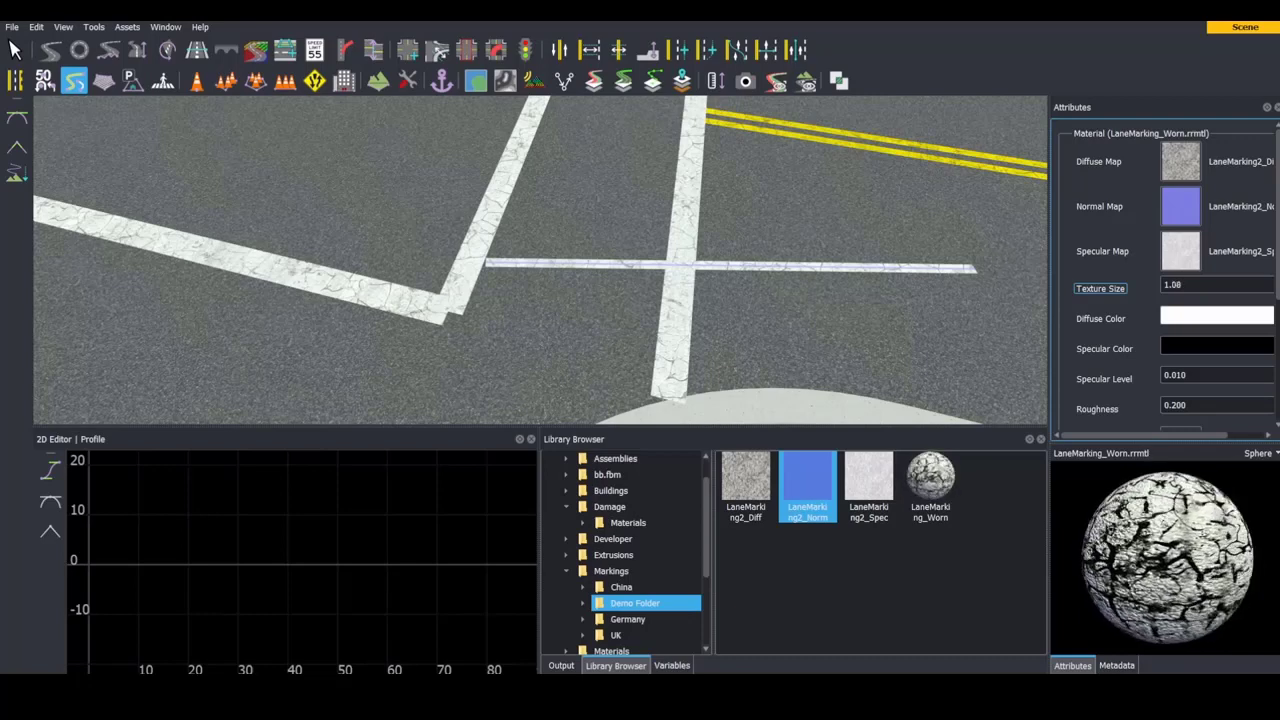
click(1185, 284)
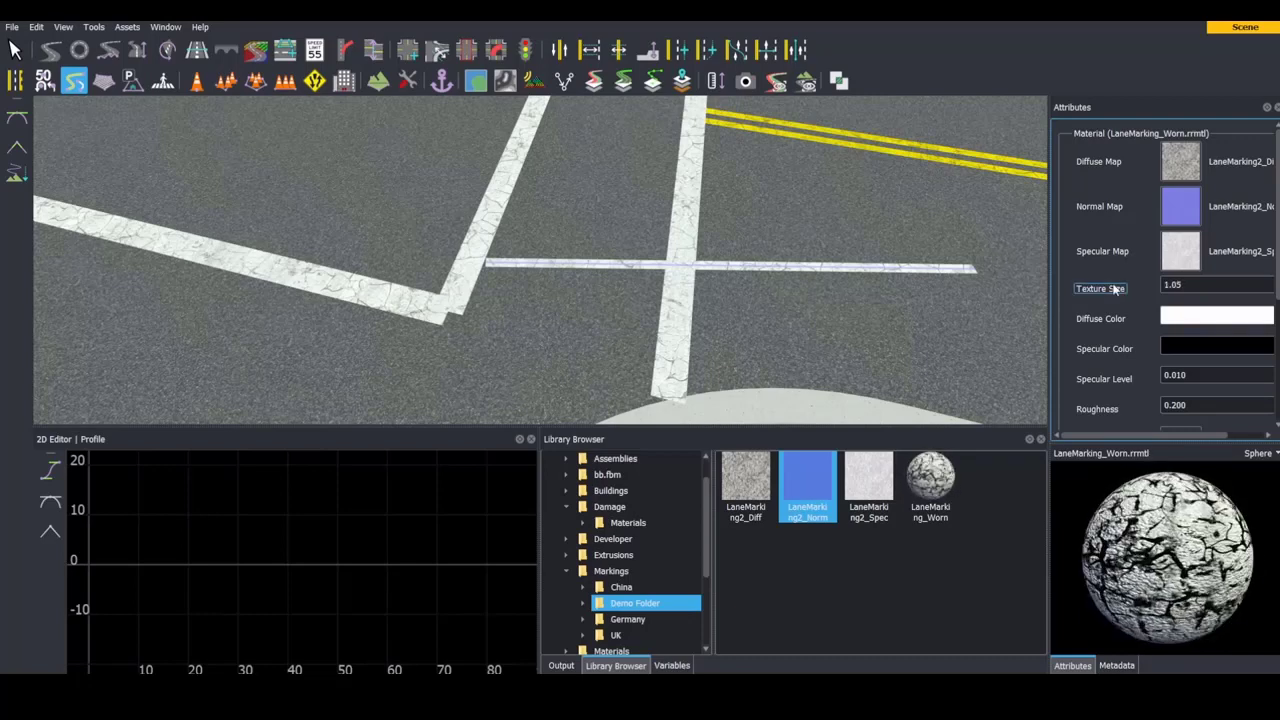
drag(1100, 287, 1118, 287)
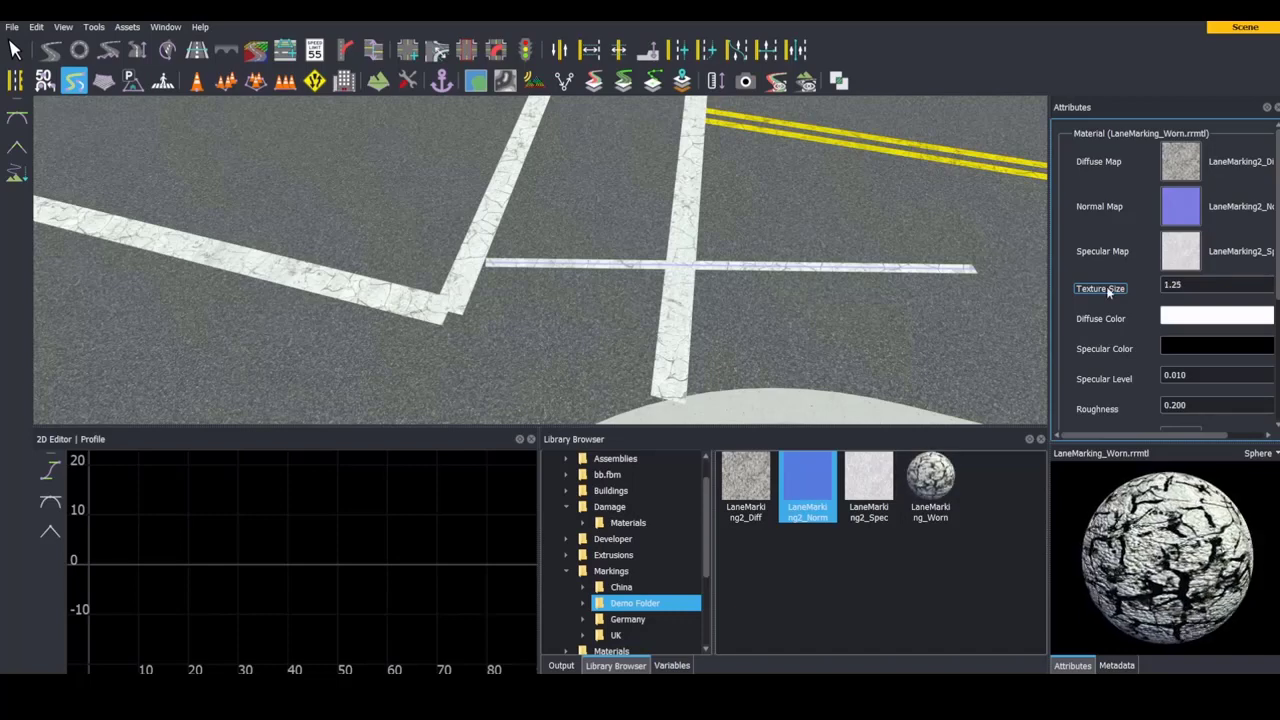
click(1175, 284)
key(BackSpace)
key(BackSpace)
key(Return)
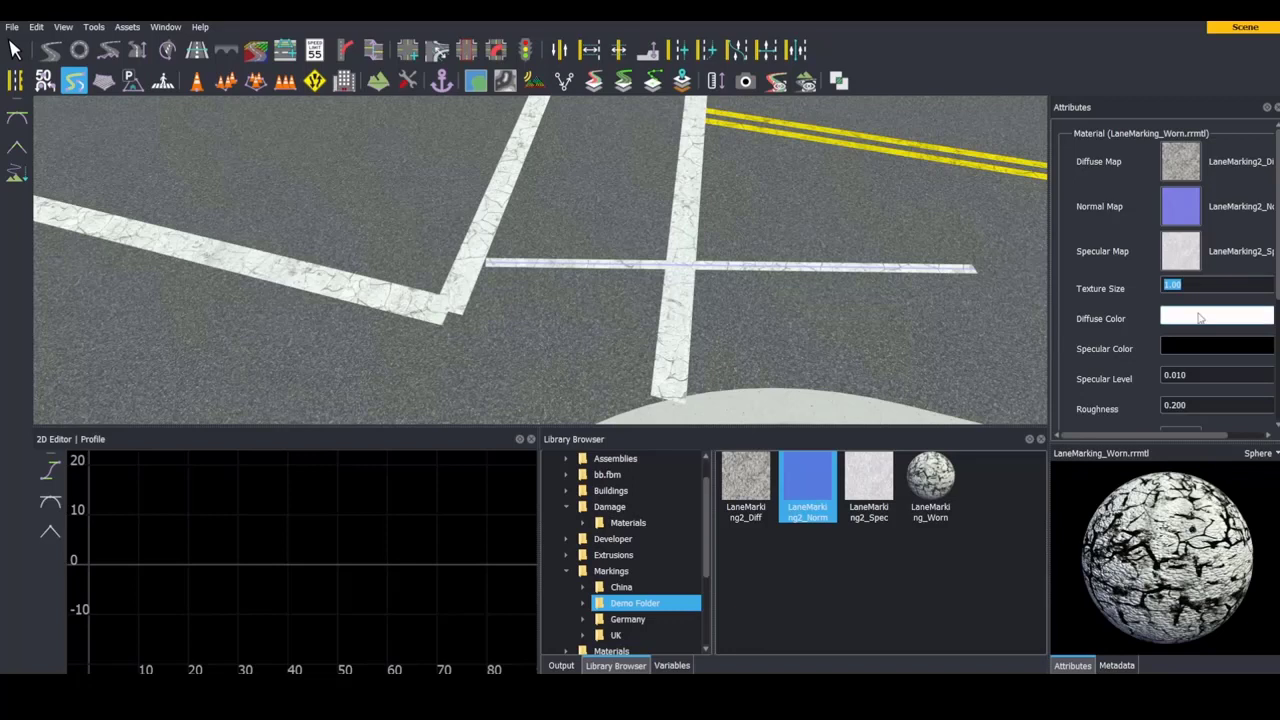
click(1200, 317)
Try an orange diffuse colour, revert it to white, and close the colour picker.
drag(1110, 168, 813, 148)
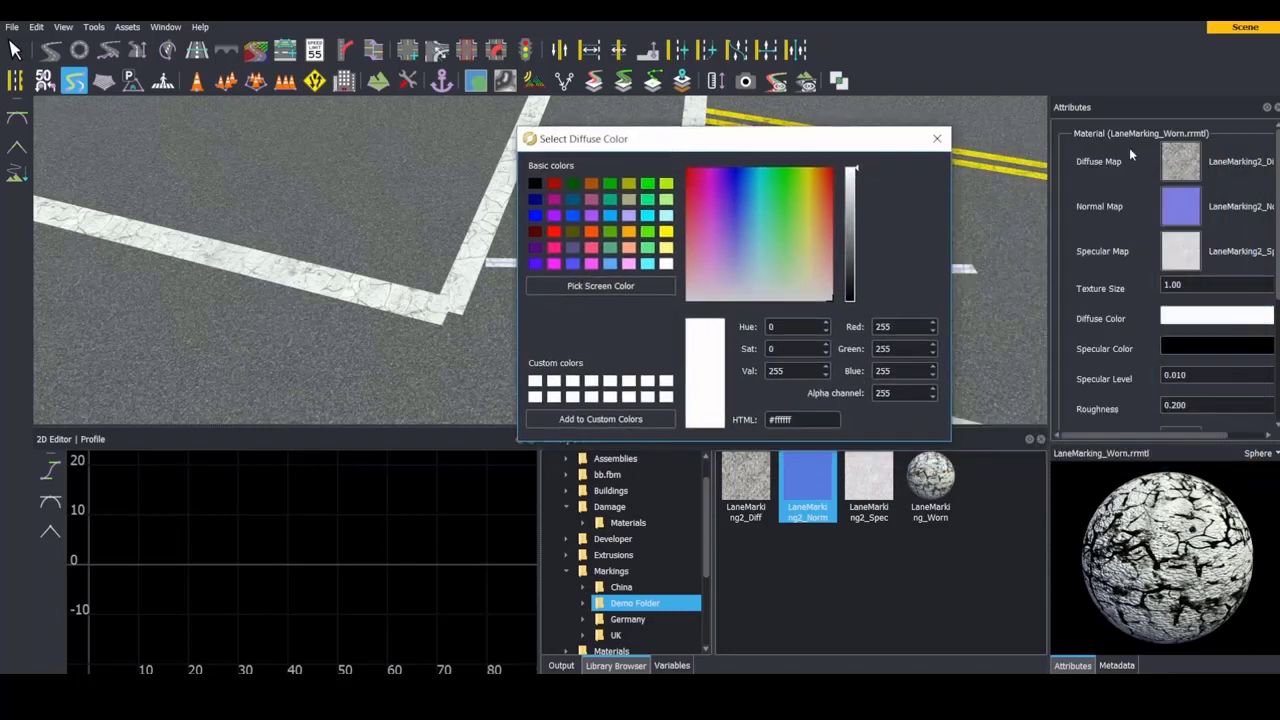
mouse_move(766, 280)
mouse_down()
mouse_move(821, 211)
mouse_move(698, 170)
mouse_move(802, 276)
mouse_move(700, 224)
mouse_up()
drag(683, 180, 831, 299)
click(937, 140)
scroll(1128, 154, down, 2)
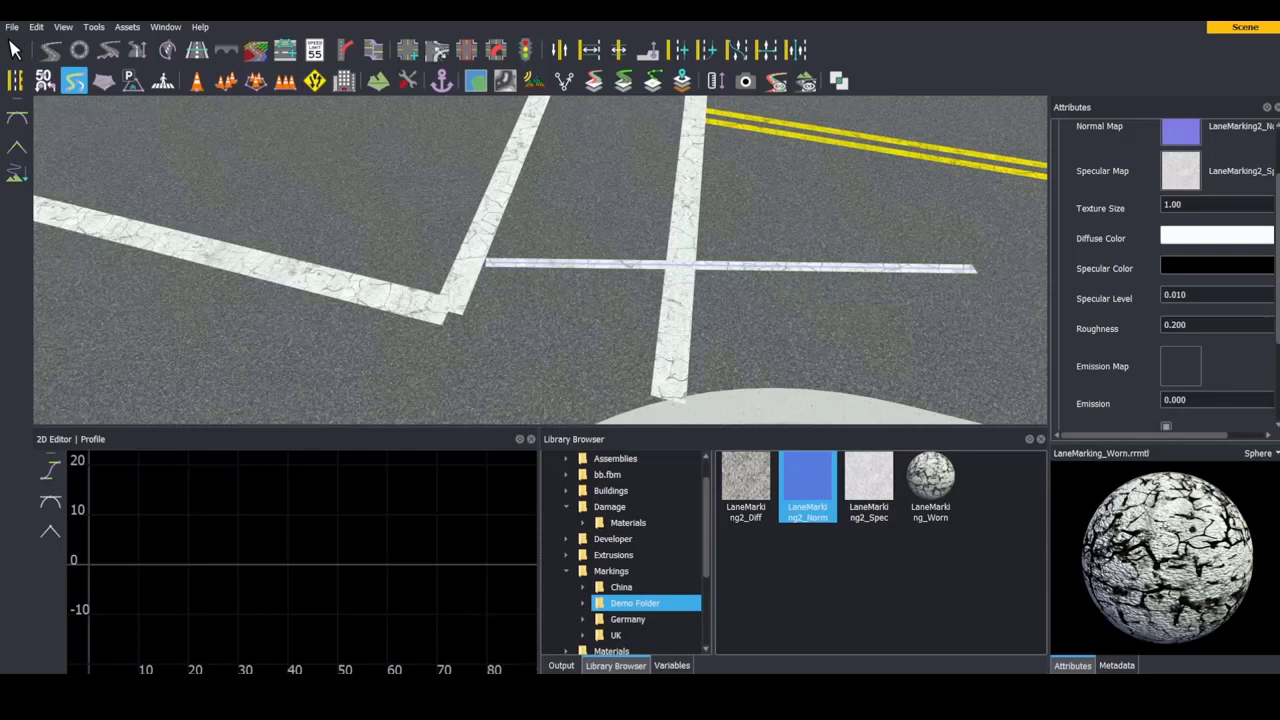
Scroll through LaneMarking_Worn's attributes to review its texture maps and settings.
scroll(1068, 270, down, 1)
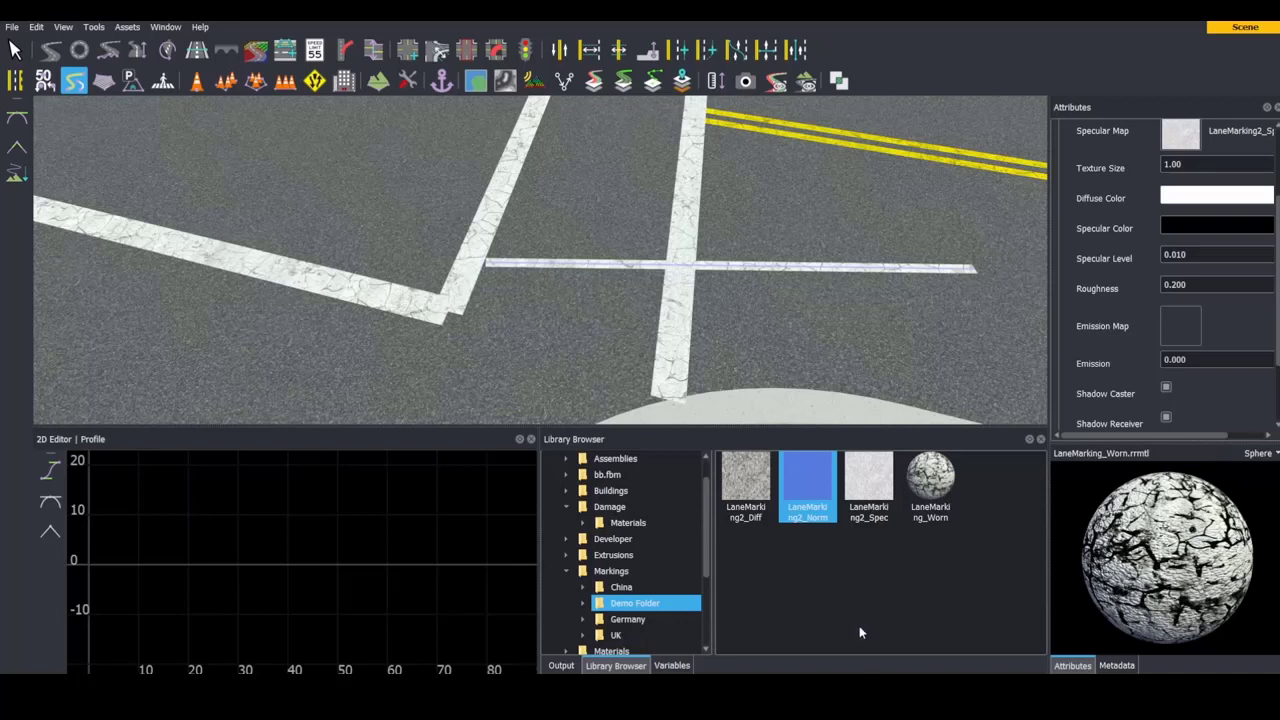
Create a new lane marking asset named LaneMarking_Worn.
right_click(1006, 508)
mouse_move(1060, 513)
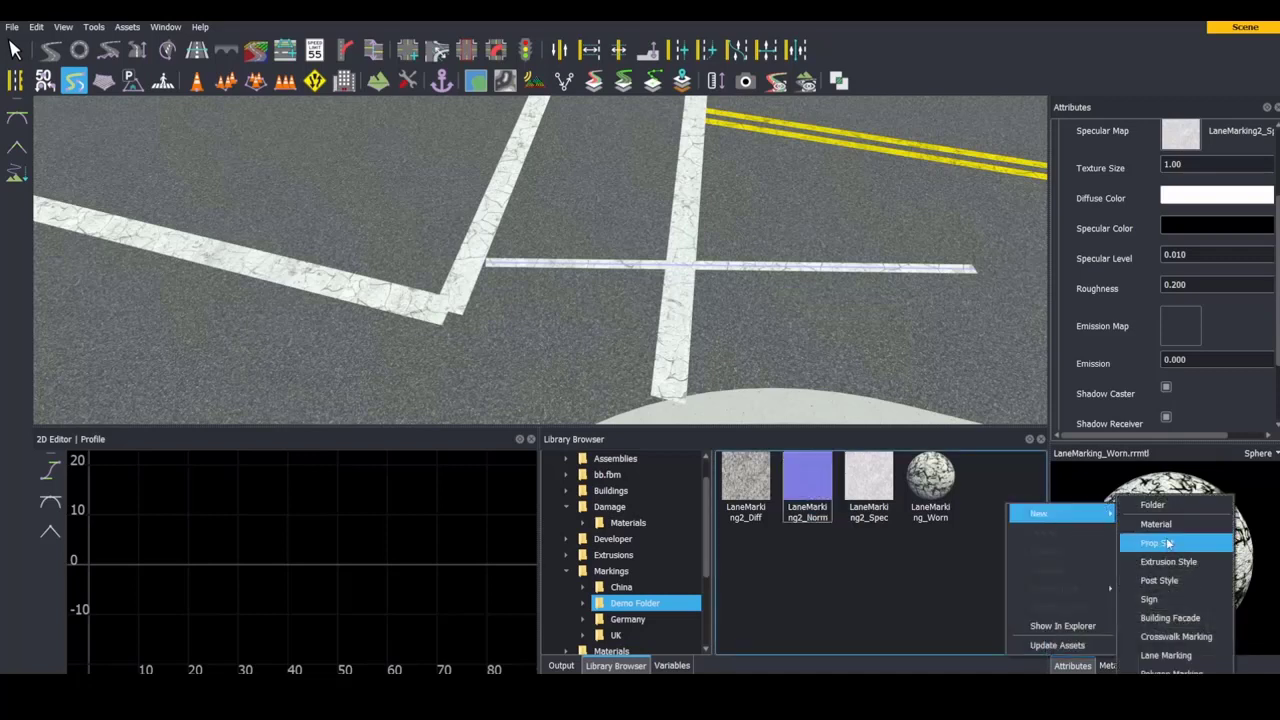
click(1197, 655)
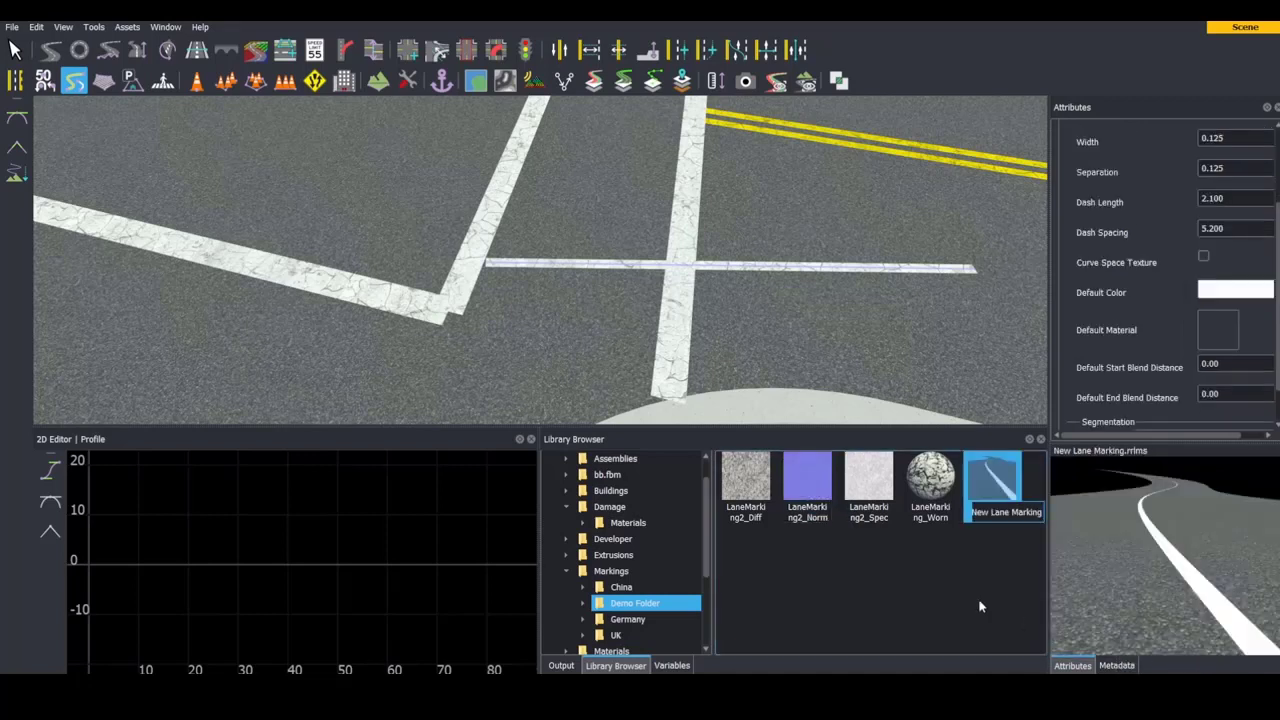
key(BackSpace)
key(BackSpace)
key(BackSpace)
key(BackSpace)
key(BackSpace)
text(LaneMarking_Worn)
key(Return)
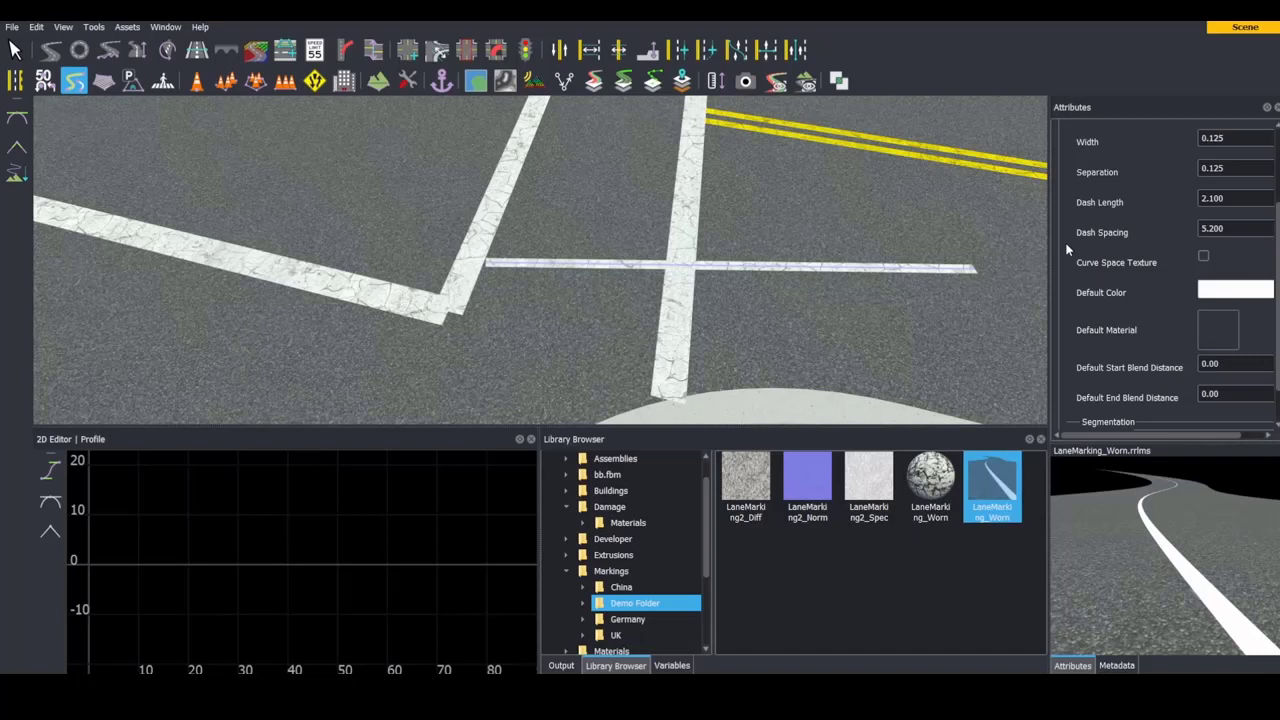
Set the worn LaneMarking_Worn material as the lane marking's Default Material.
scroll(1062, 245, up, 3)
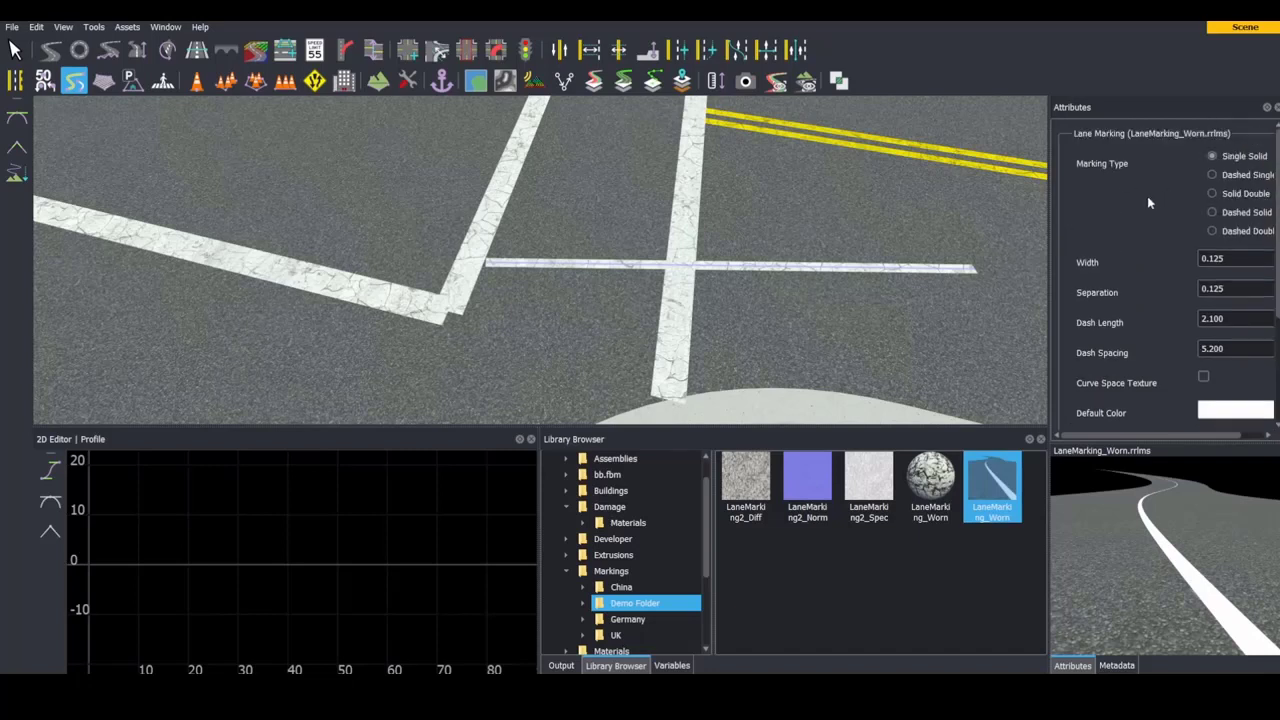
scroll(1068, 256, down, 4)
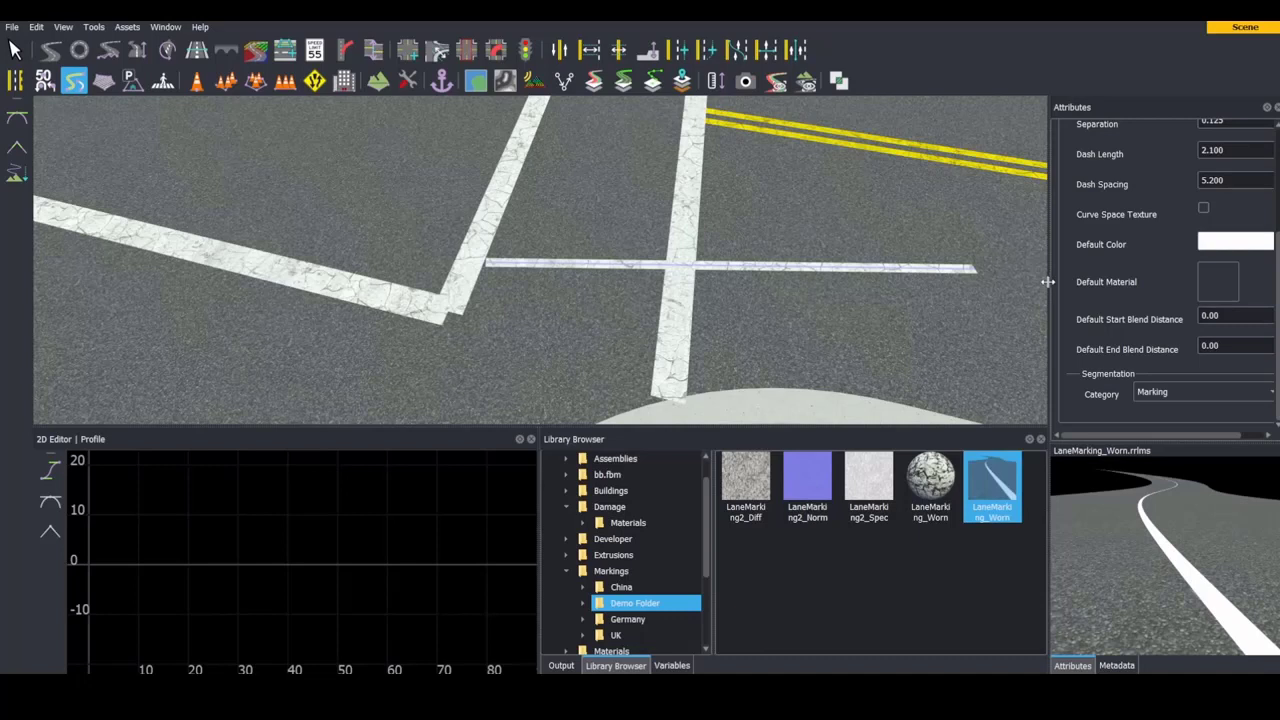
drag(1047, 282, 1009, 280)
drag(912, 485, 1182, 292)
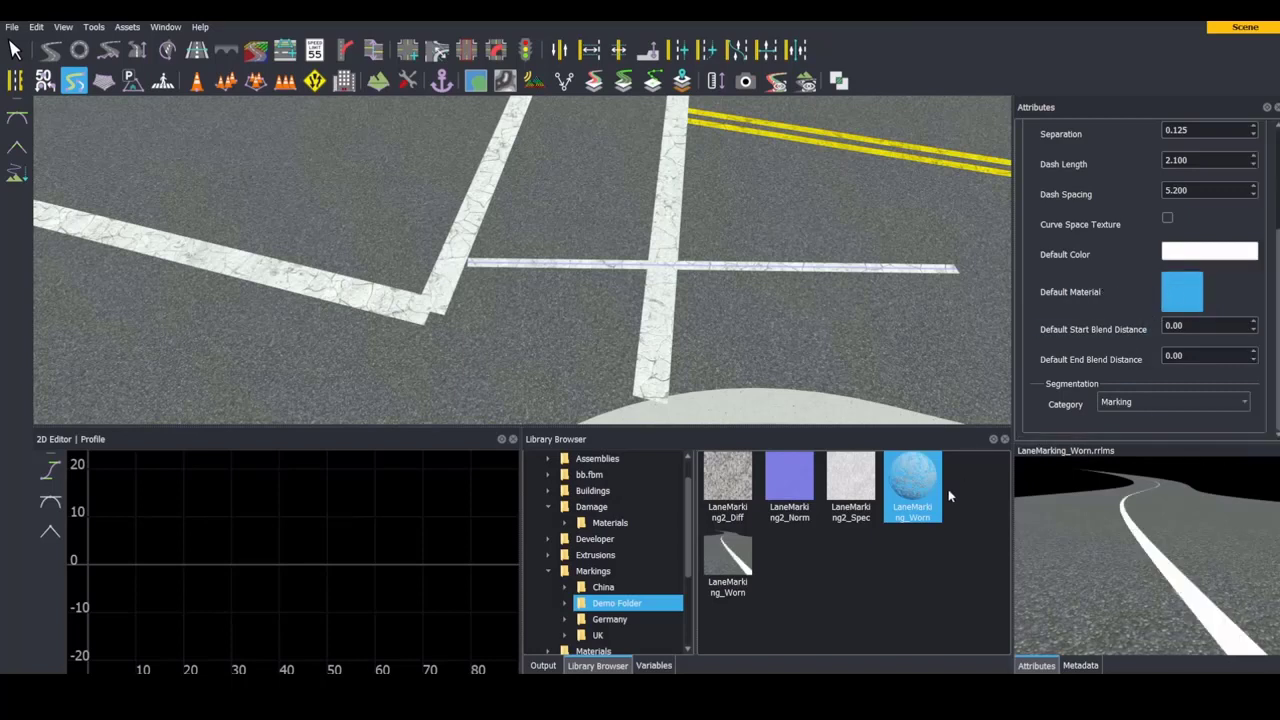
drag(912, 487, 1182, 291)
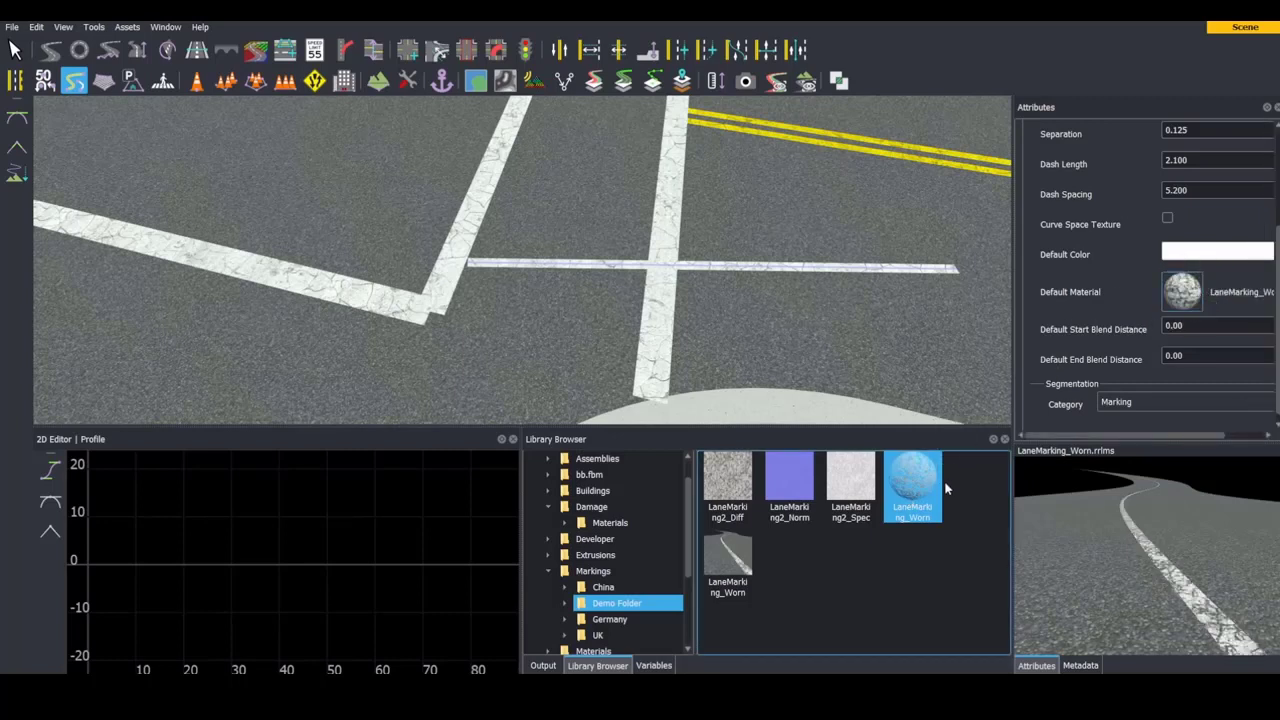
drag(920, 485, 1190, 299)
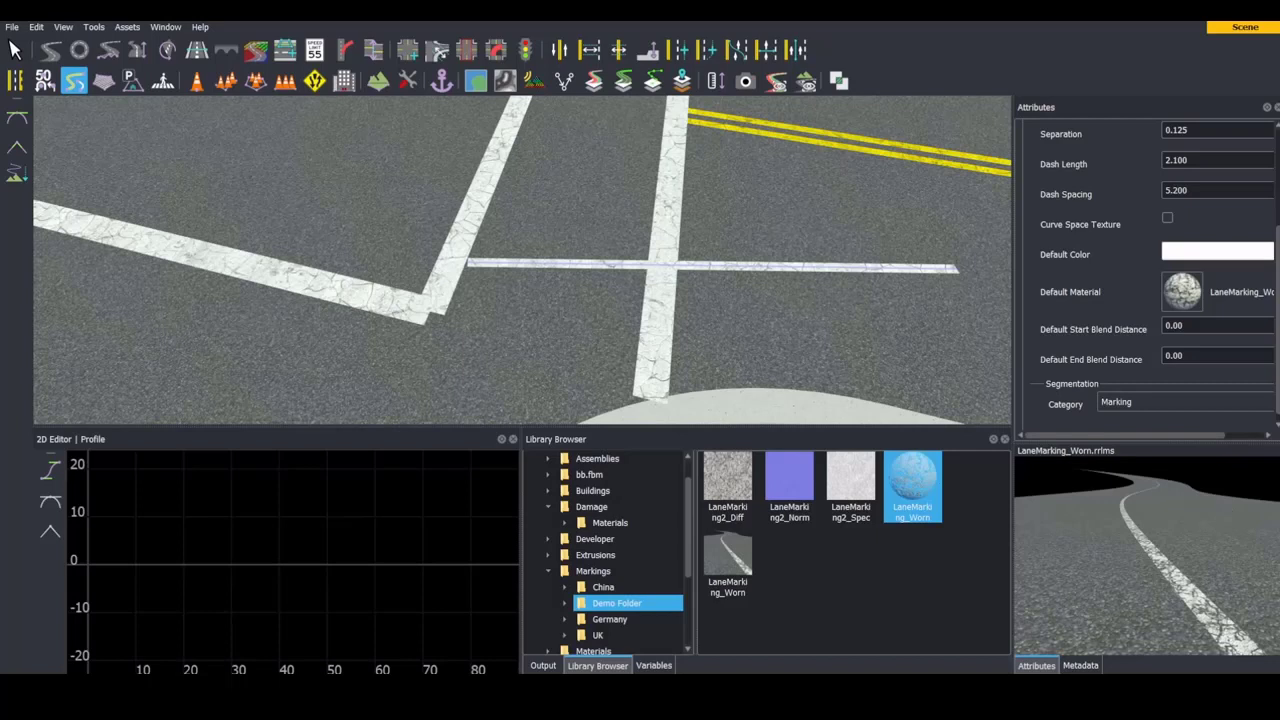
Try the dashed, double, dashed double and solid marking types while widening the marking.
scroll(1043, 286, up, 3)
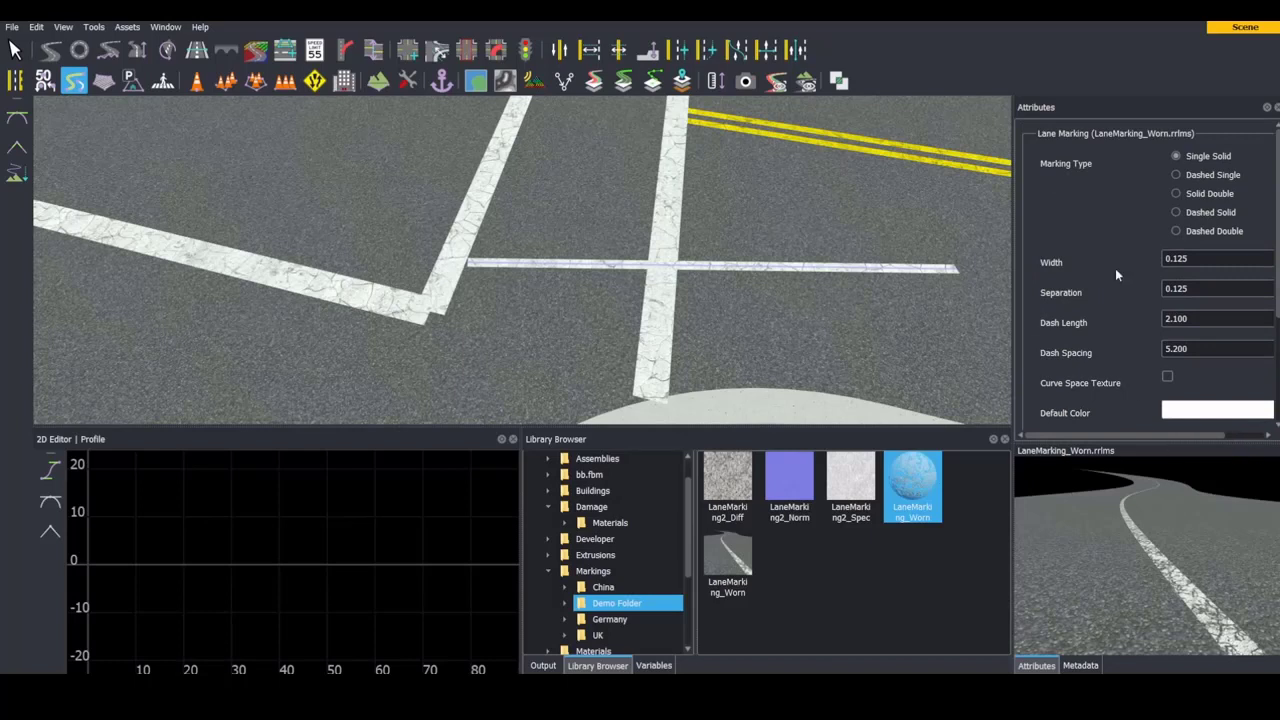
click(1175, 175)
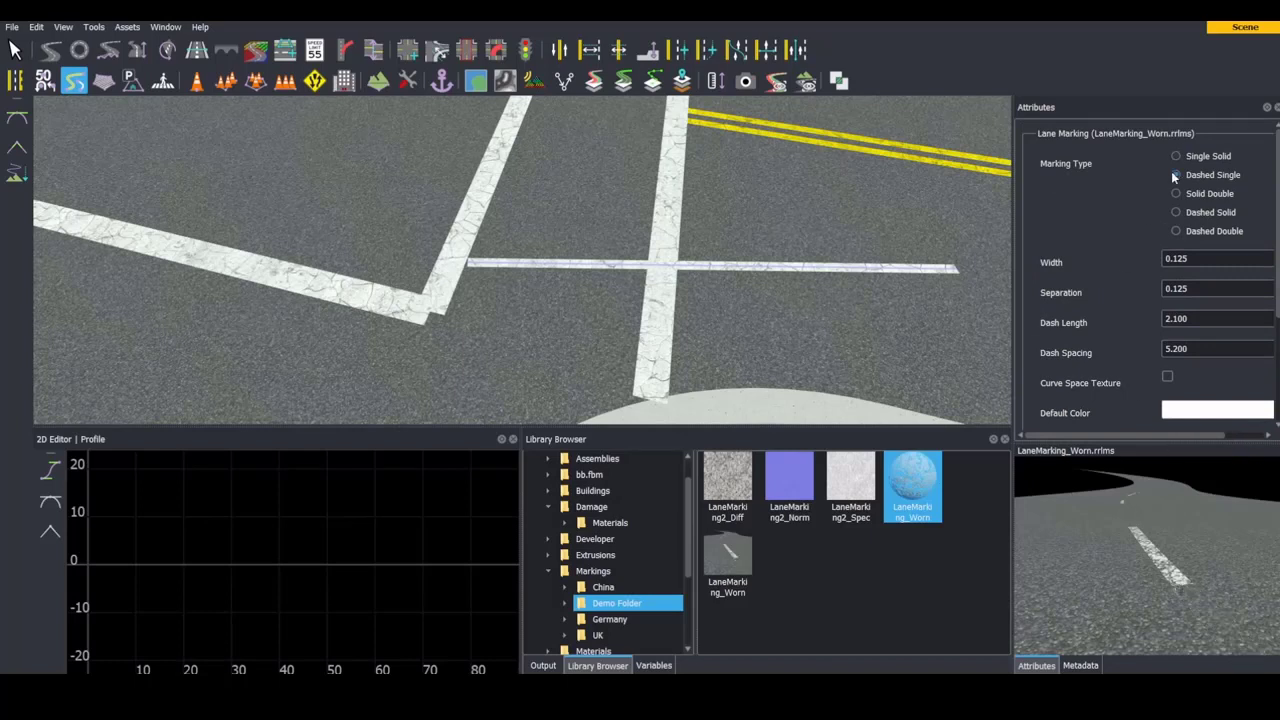
click(1175, 193)
click(1175, 231)
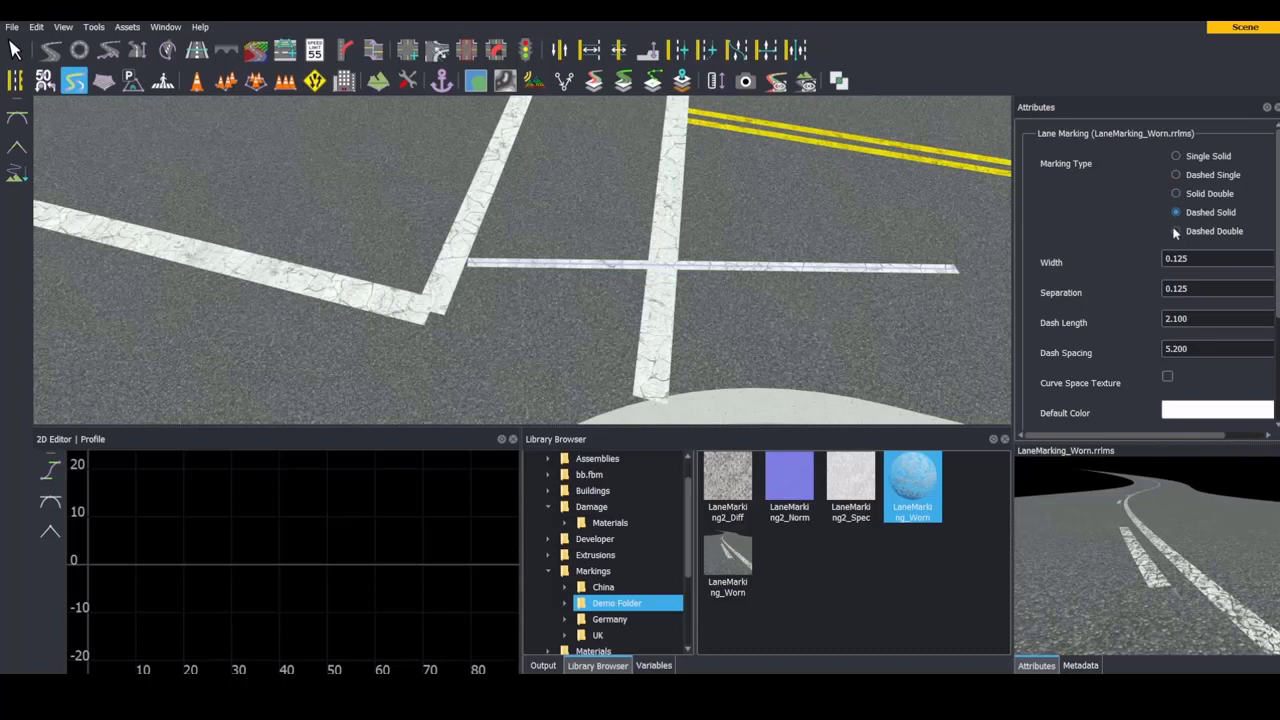
click(1176, 156)
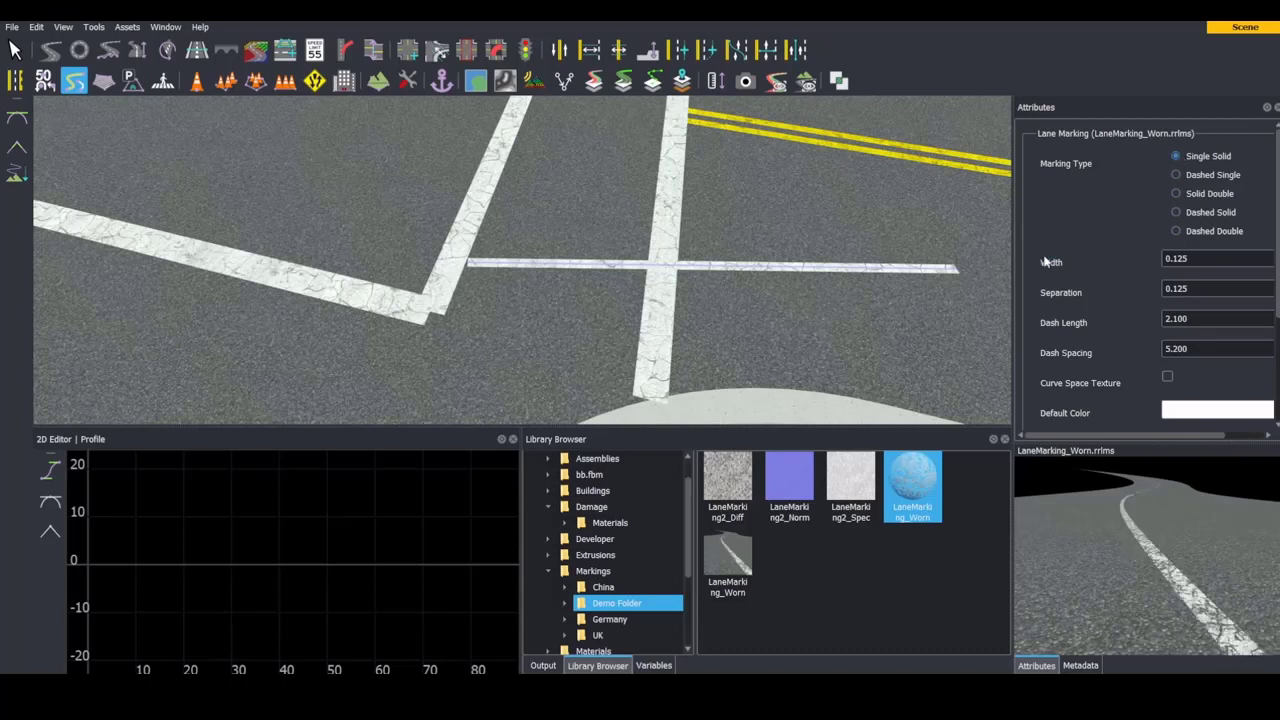
drag(1046, 262, 1150, 262)
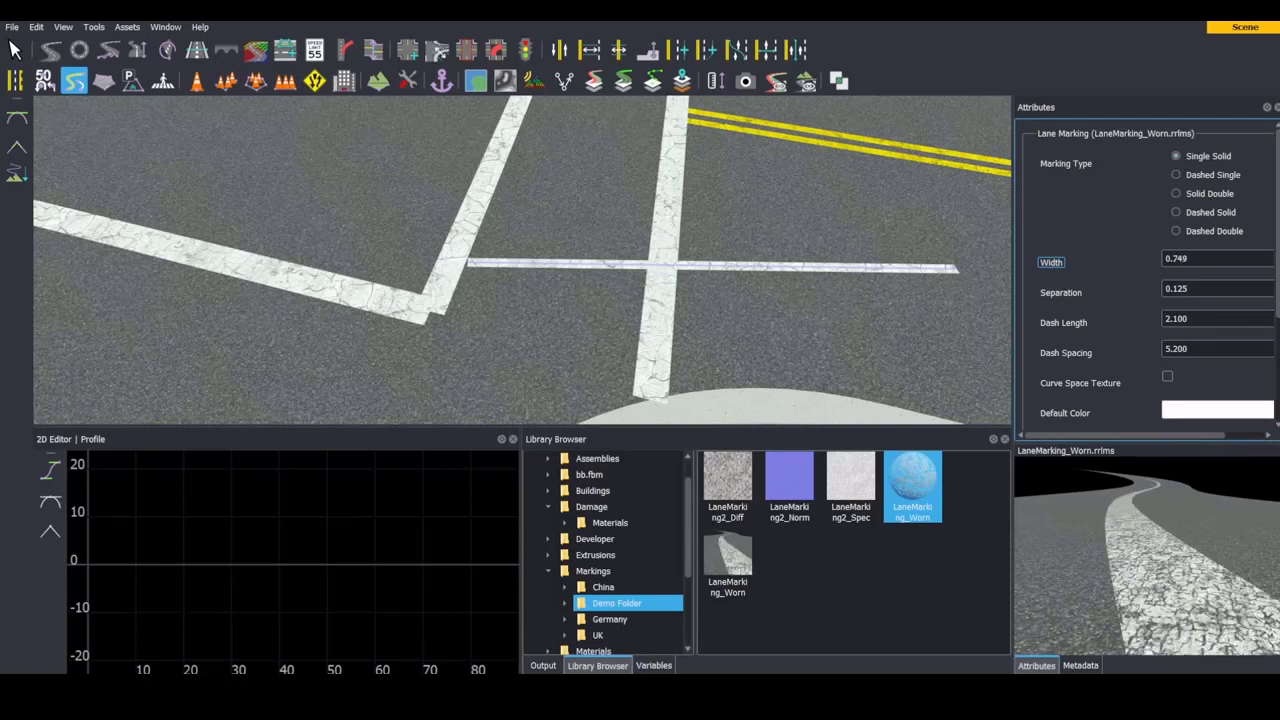
click(1184, 174)
click(1181, 195)
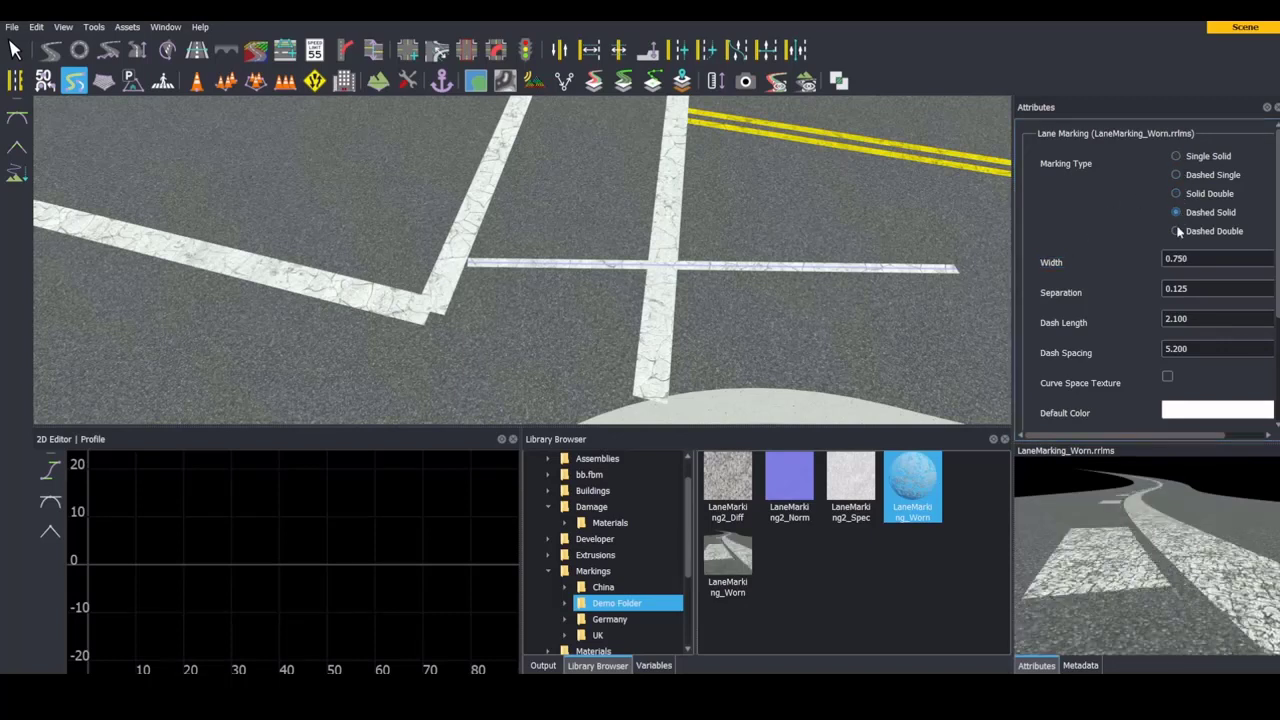
click(1178, 231)
Set the marking width to 0.125 and adjust the double lines' separation.
mouse_move(1050, 262)
mouse_down()
mouse_move(1080, 262)
mouse_move(1020, 262)
mouse_move(1047, 262)
mouse_up()
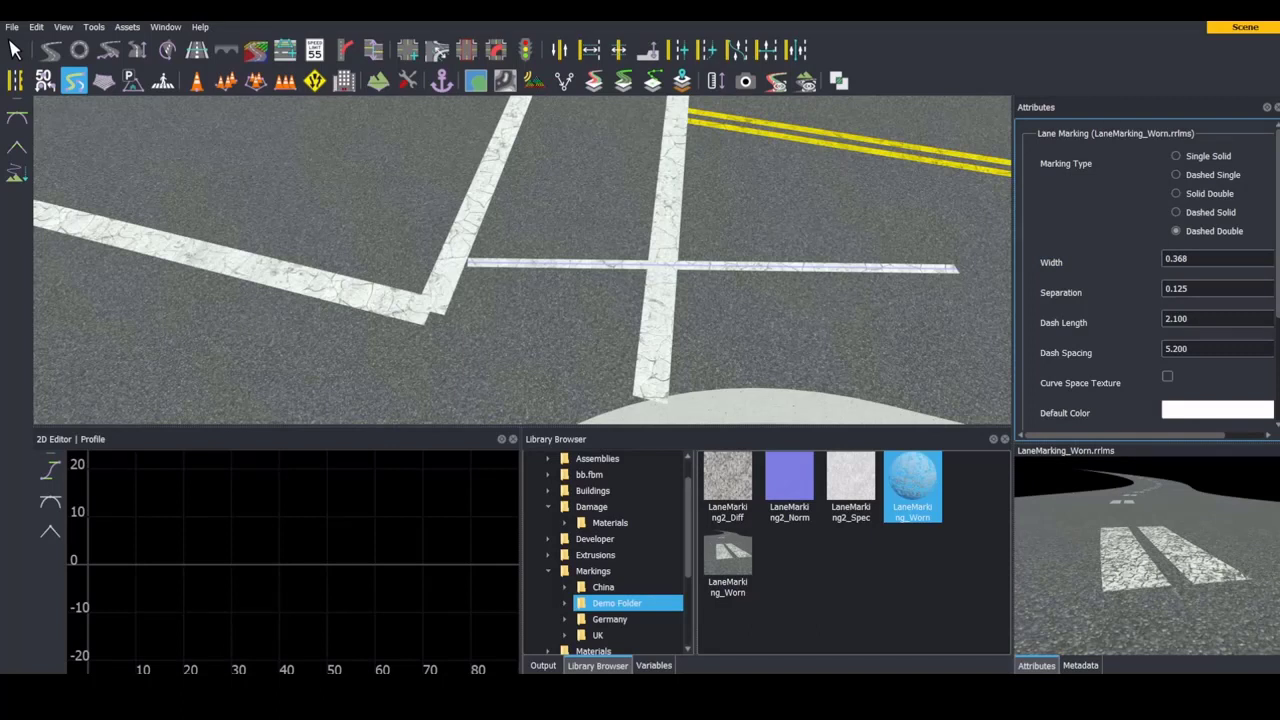
text(0.125)
key(Return)
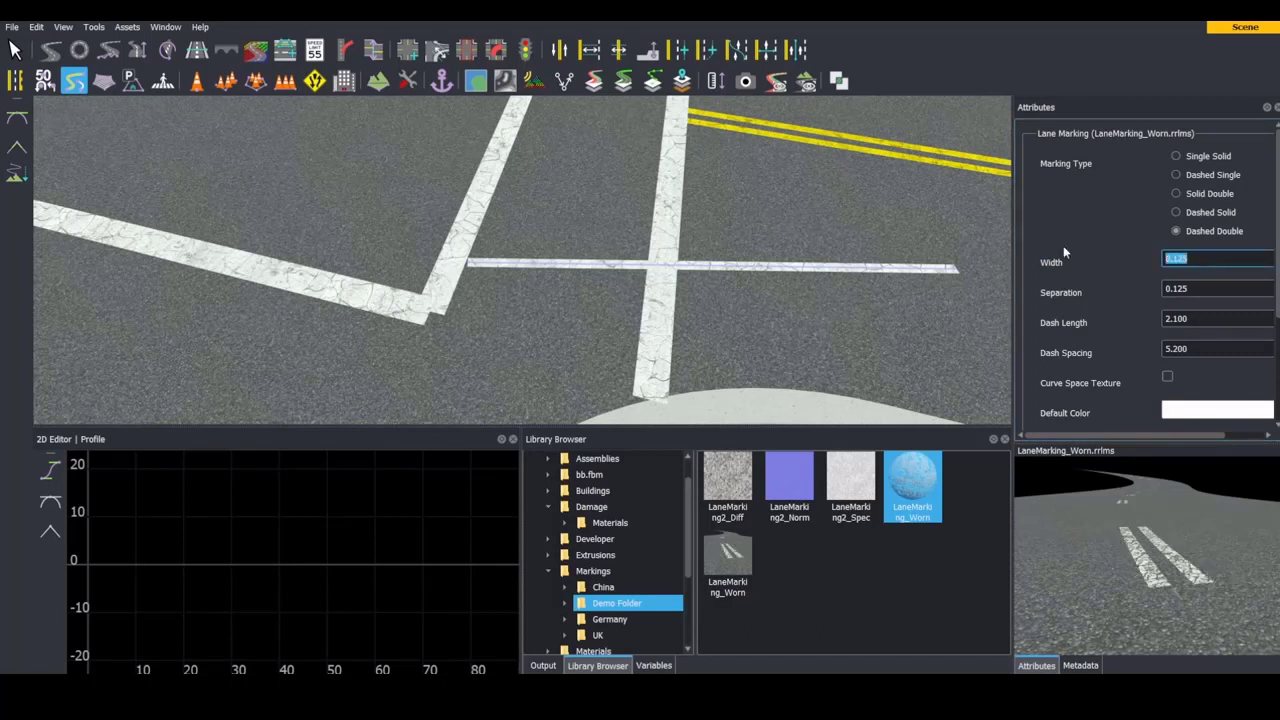
click(1067, 230)
click(1056, 293)
mouse_move(1056, 293)
mouse_down()
mouse_move(1120, 293)
mouse_move(1075, 293)
mouse_move(1094, 263)
mouse_move(1067, 262)
mouse_up()
click(1048, 263)
Cycle solid and dashed types, then undo back to dashed double with 0.125 width and separation.
click(1177, 156)
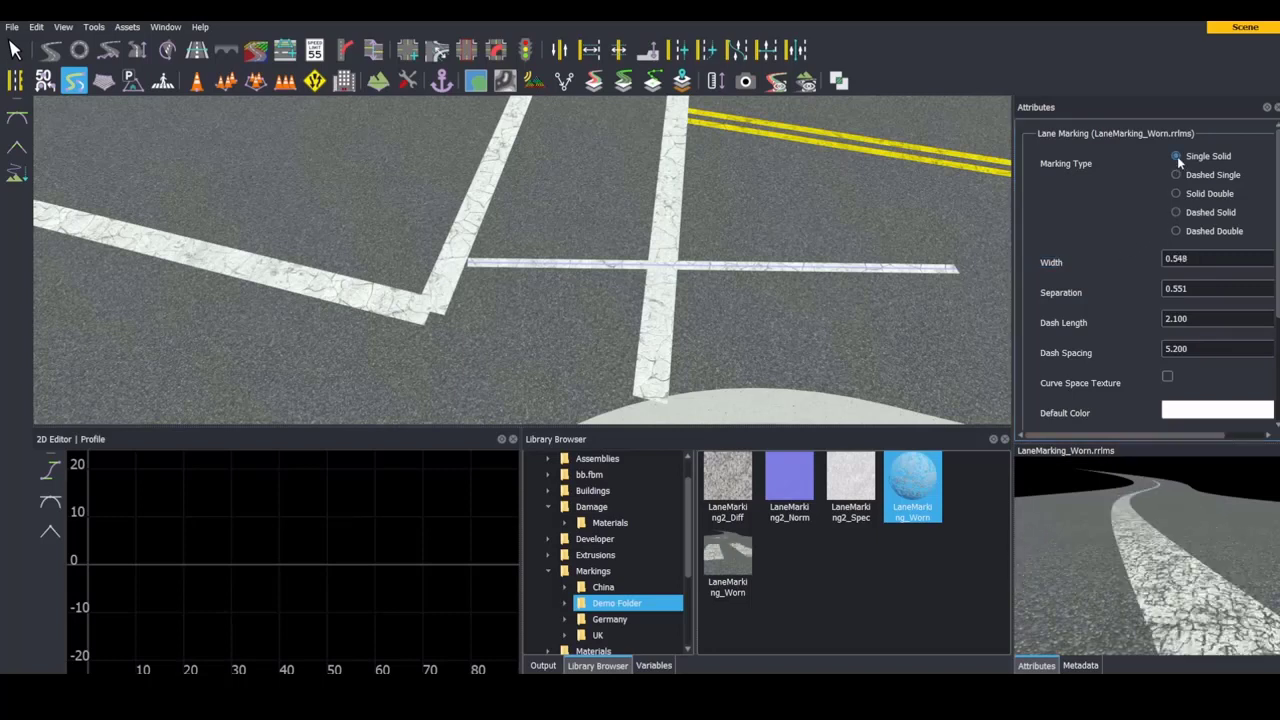
click(1185, 174)
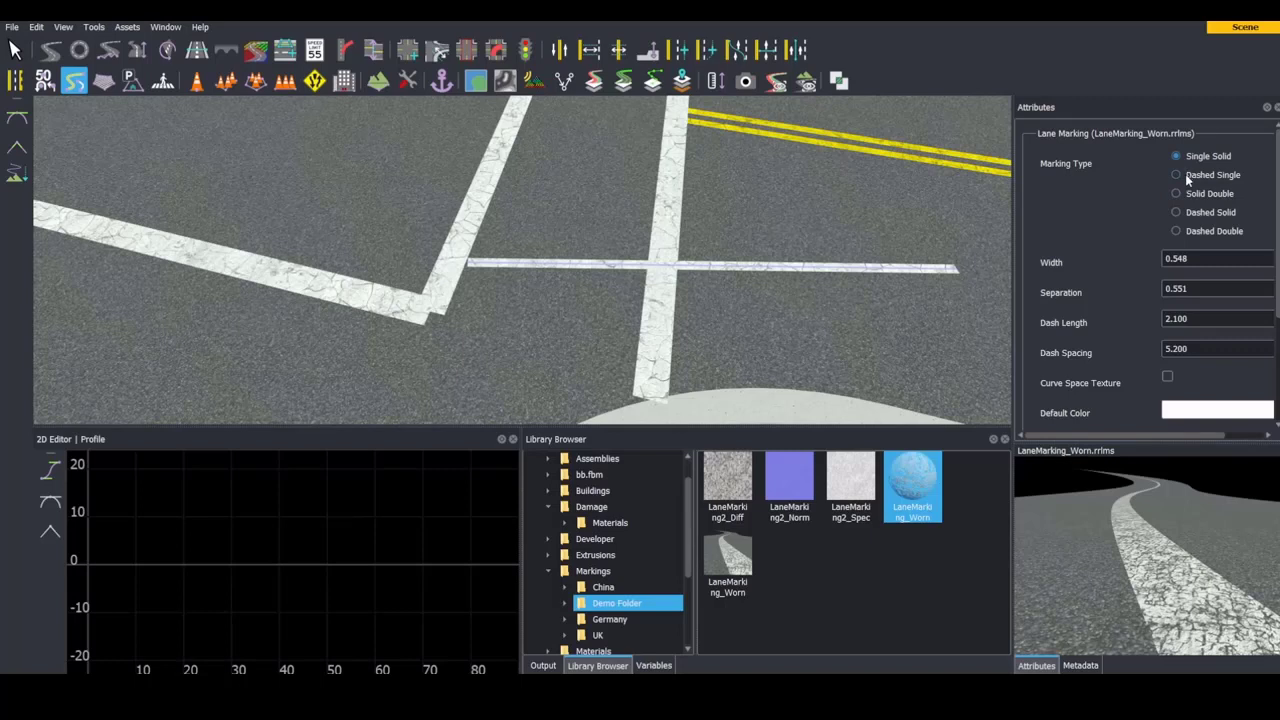
click(1180, 157)
mouse_move(1062, 292)
mouse_down()
mouse_move(1110, 292)
mouse_move(1030, 292)
mouse_up()
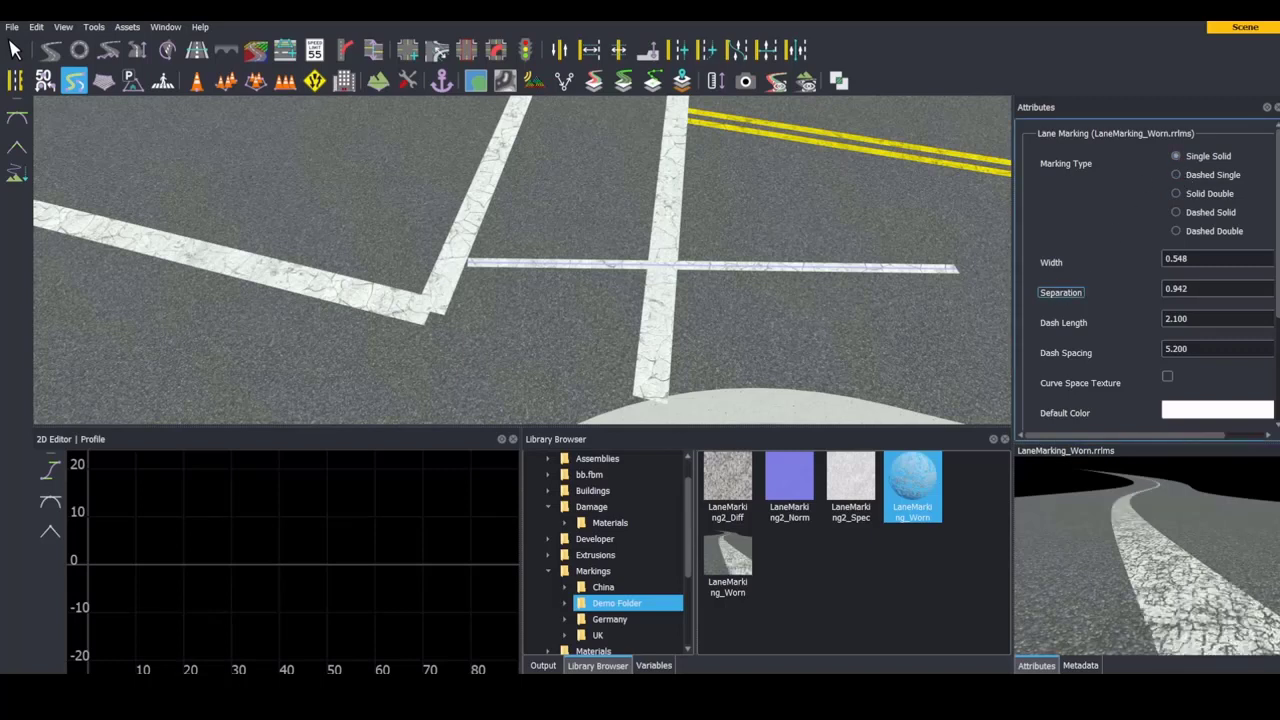
key(Down)
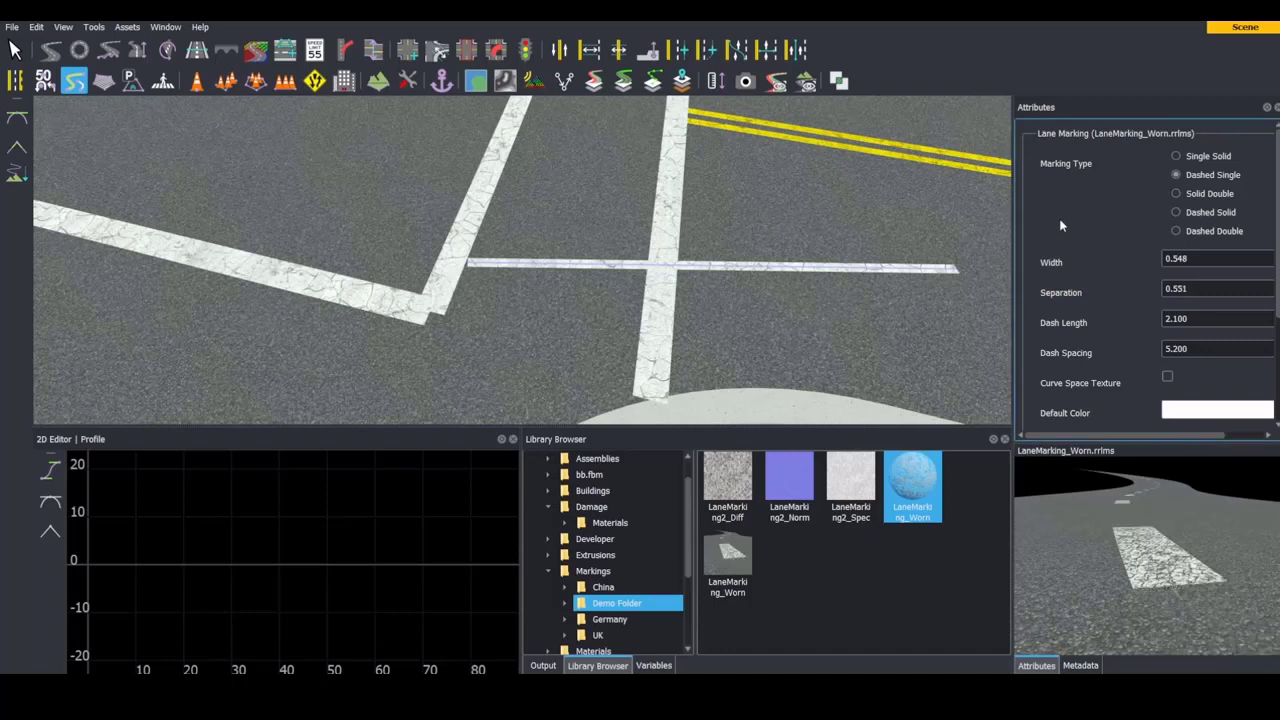
key(Down)
key(Down)
key(Down)
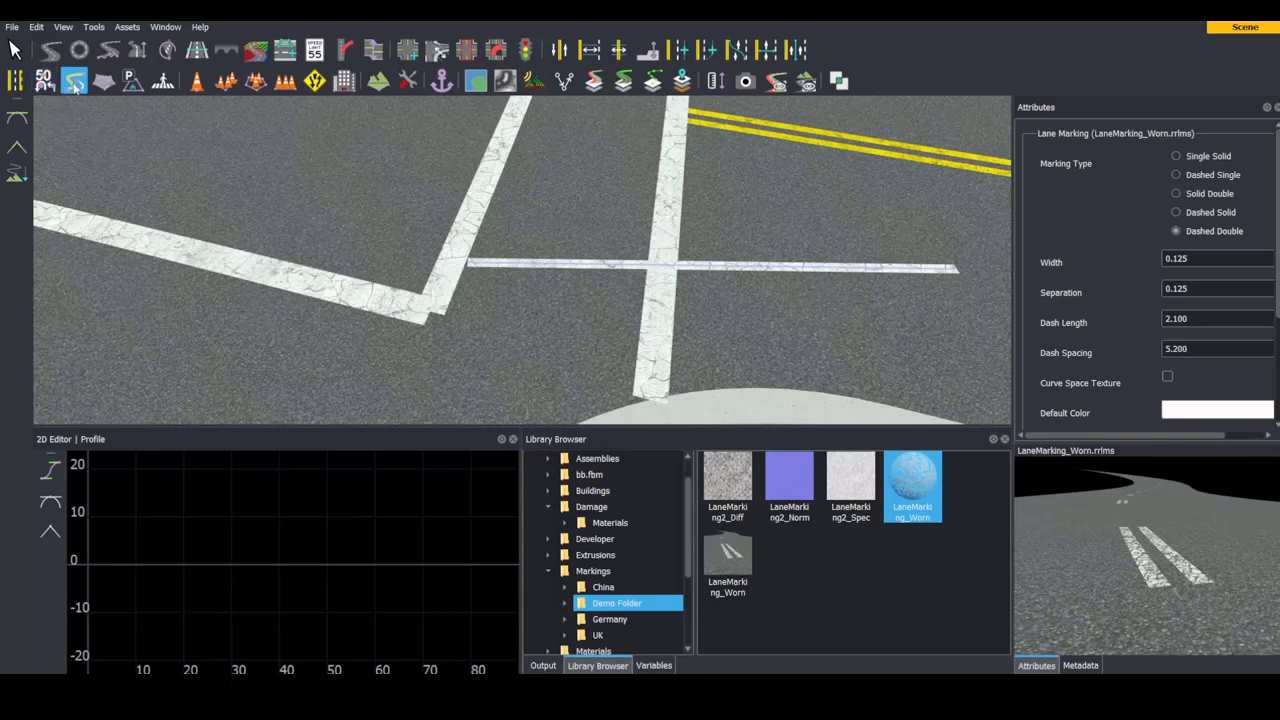
Draw a three-point LaneMarking_Worn curve arcing left-to-right across the intersection.
click(728, 555)
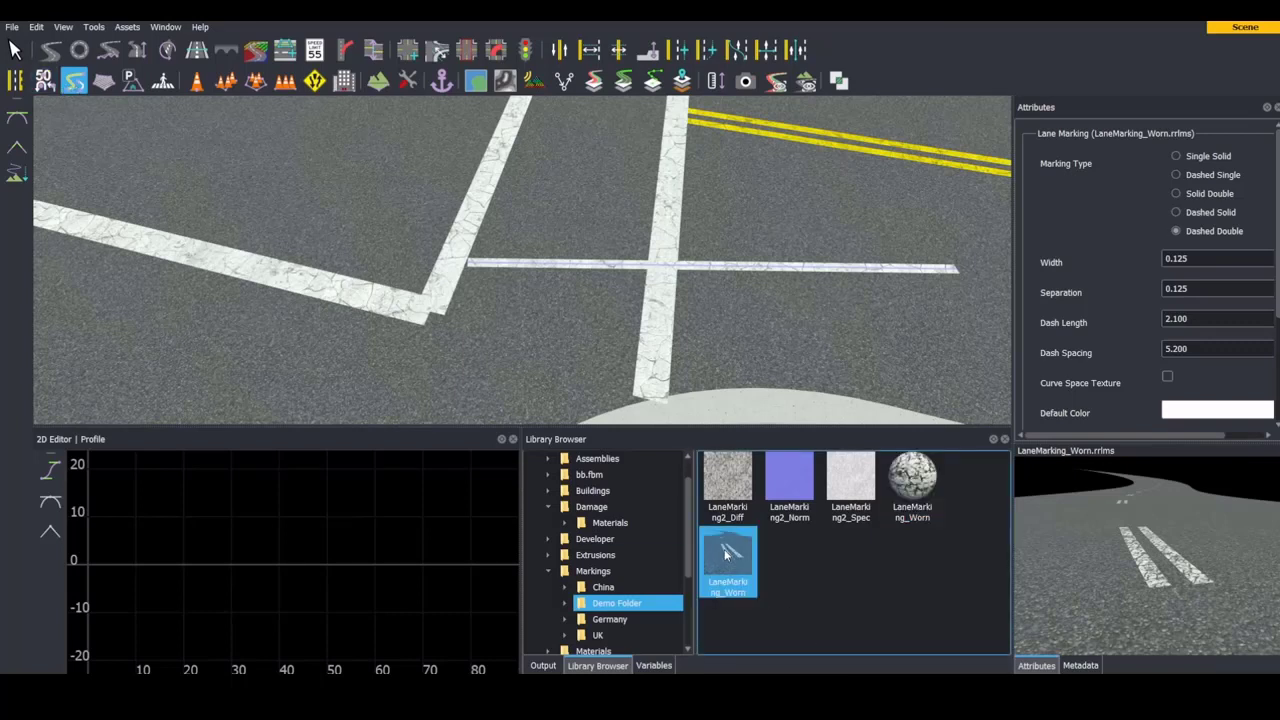
click(252, 350)
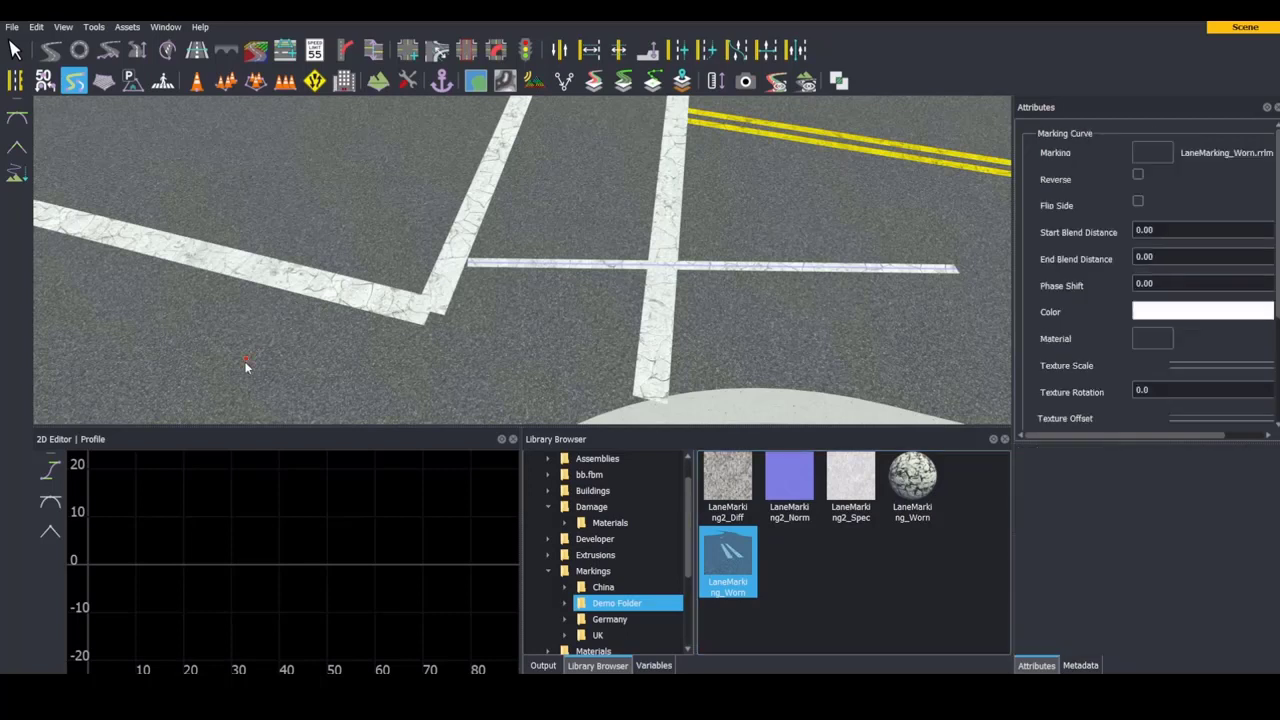
click(474, 179)
click(848, 346)
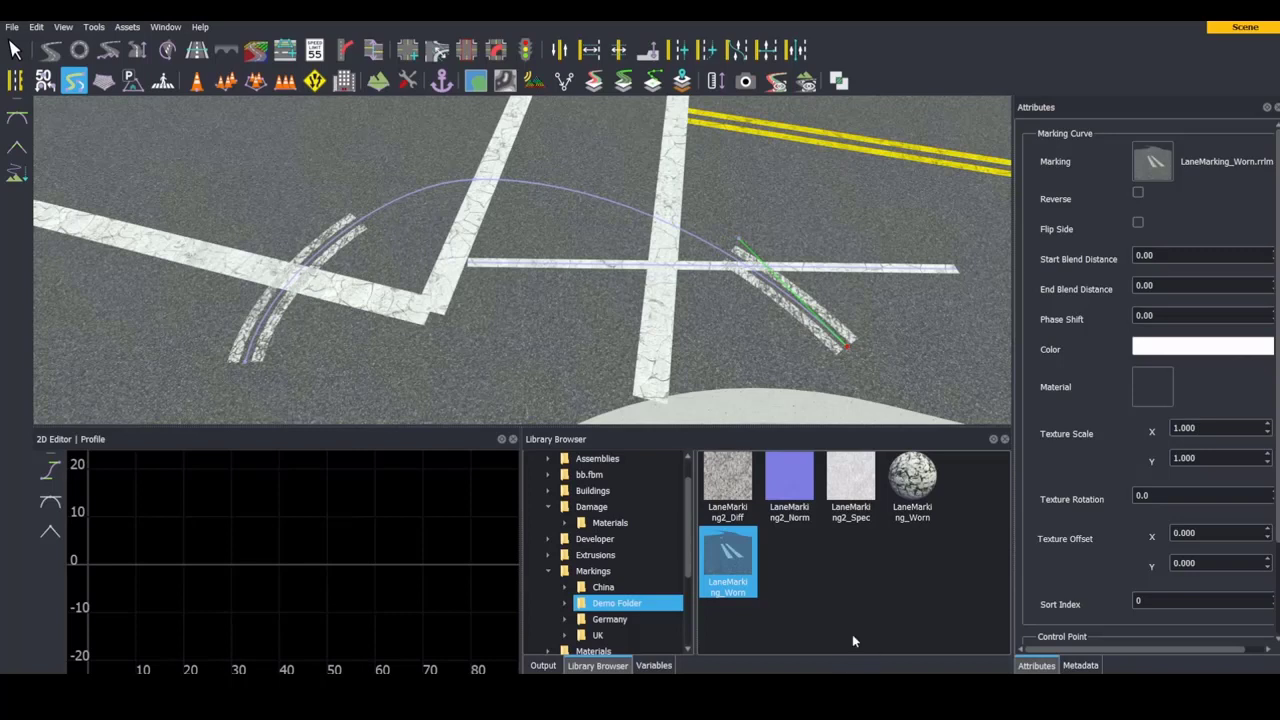
click(745, 578)
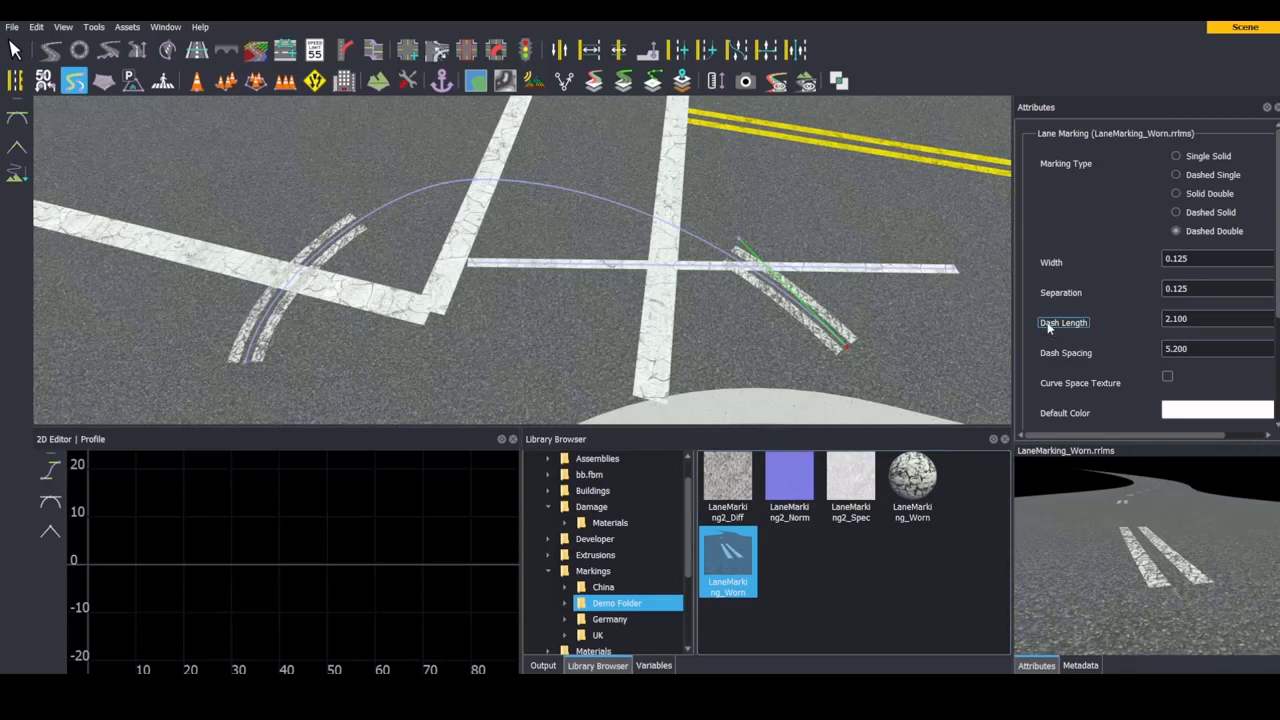
Make LaneMarking_Worn a dashed double line with dash length 2.100 and spacing 5.200.
drag(1048, 326, 1110, 326)
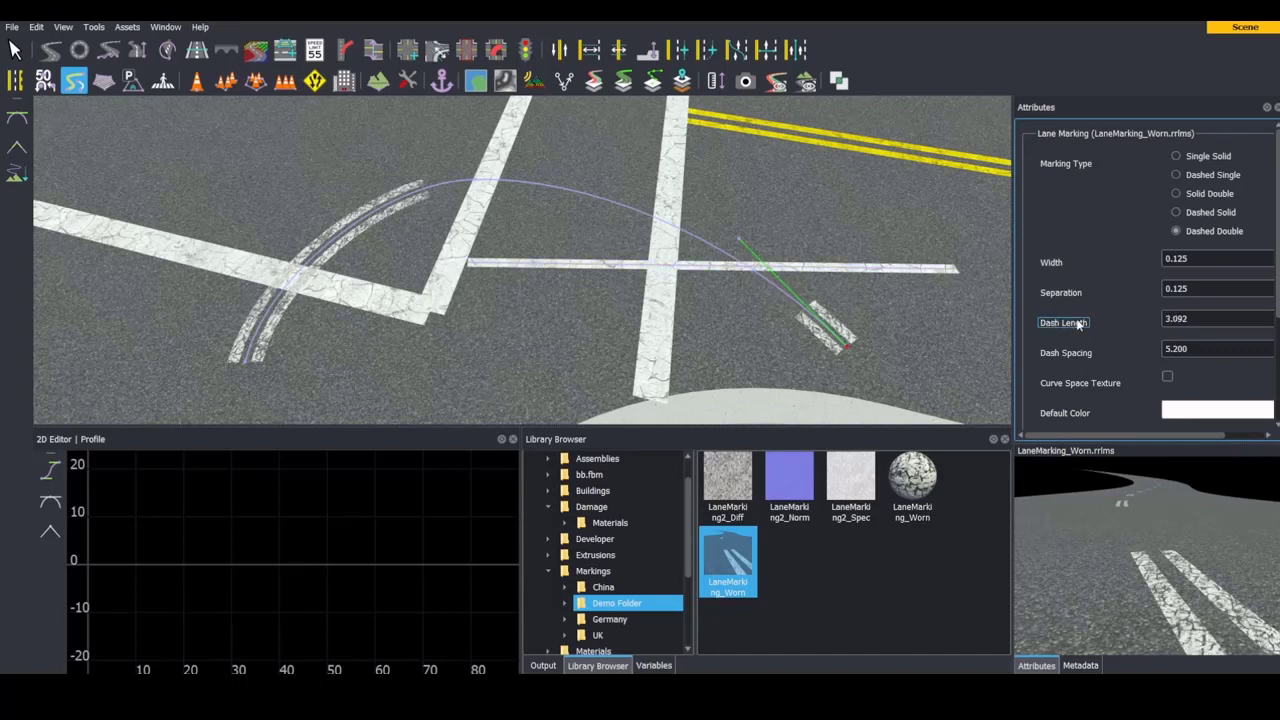
mouse_move(1068, 352)
mouse_down()
mouse_move(1056, 352)
mouse_move(1068, 360)
mouse_up()
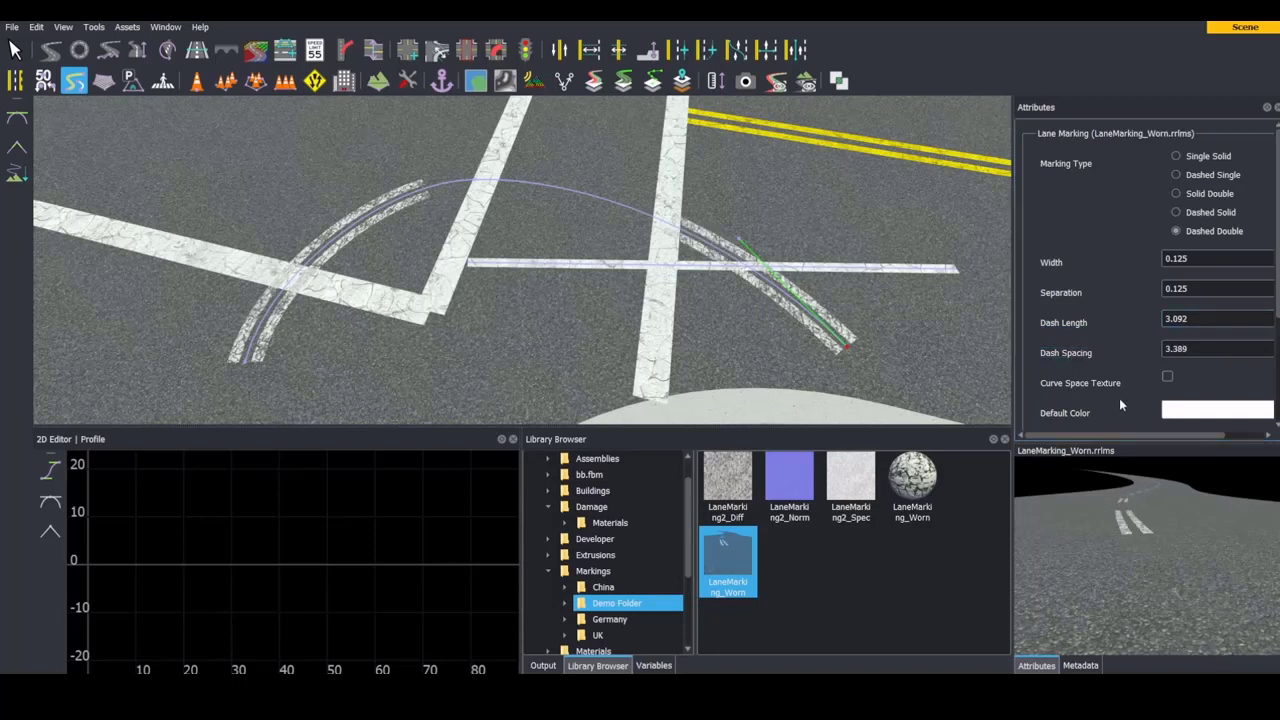
click(1176, 157)
click(1177, 195)
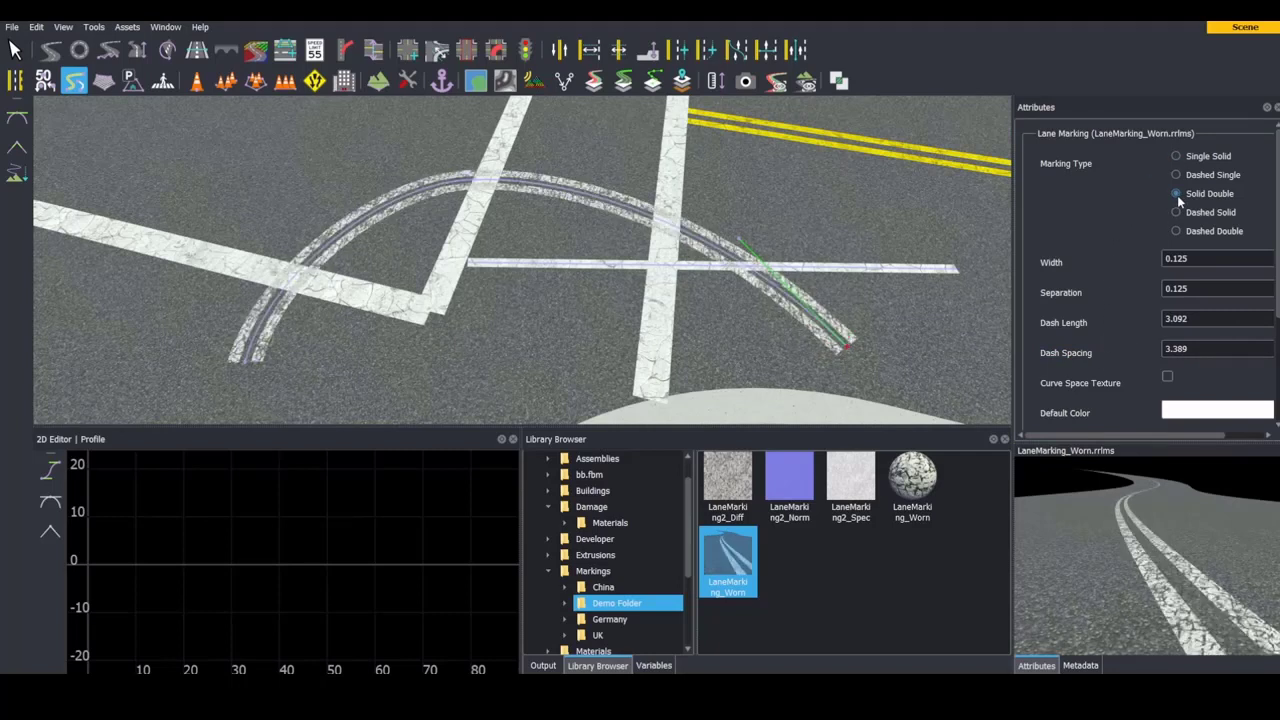
drag(1077, 328, 1110, 352)
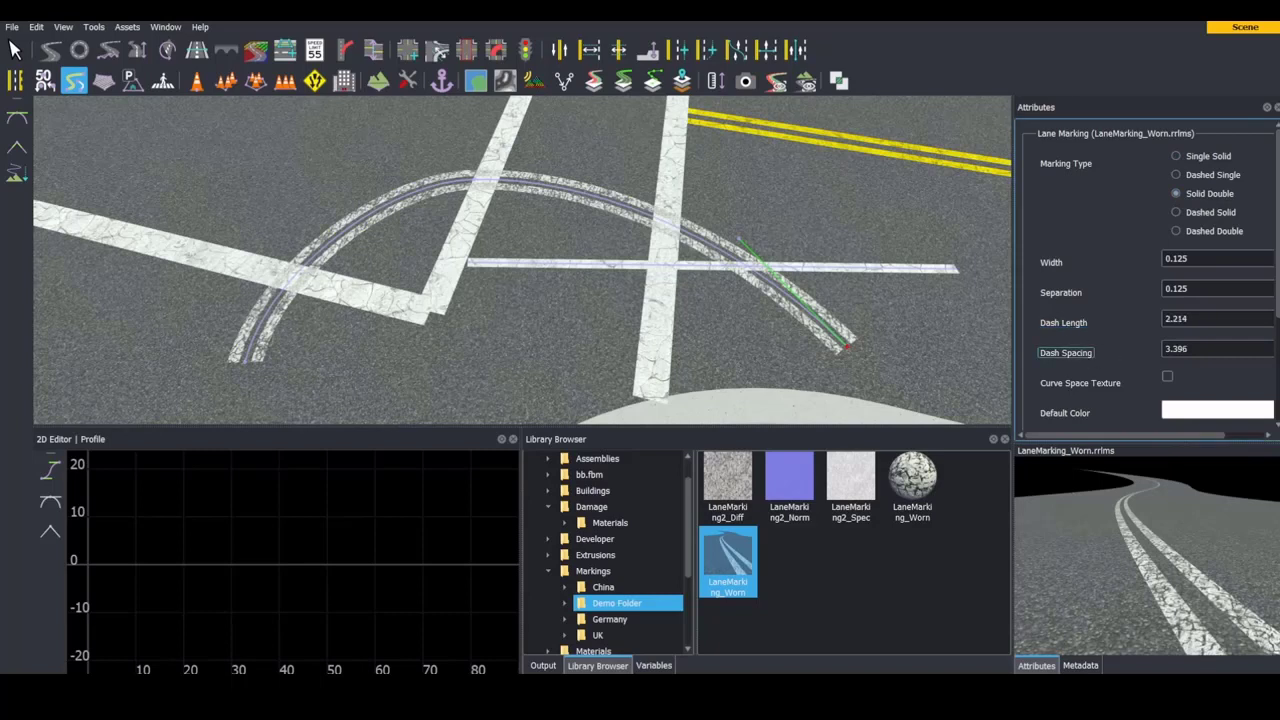
drag(1066, 352, 1114, 344)
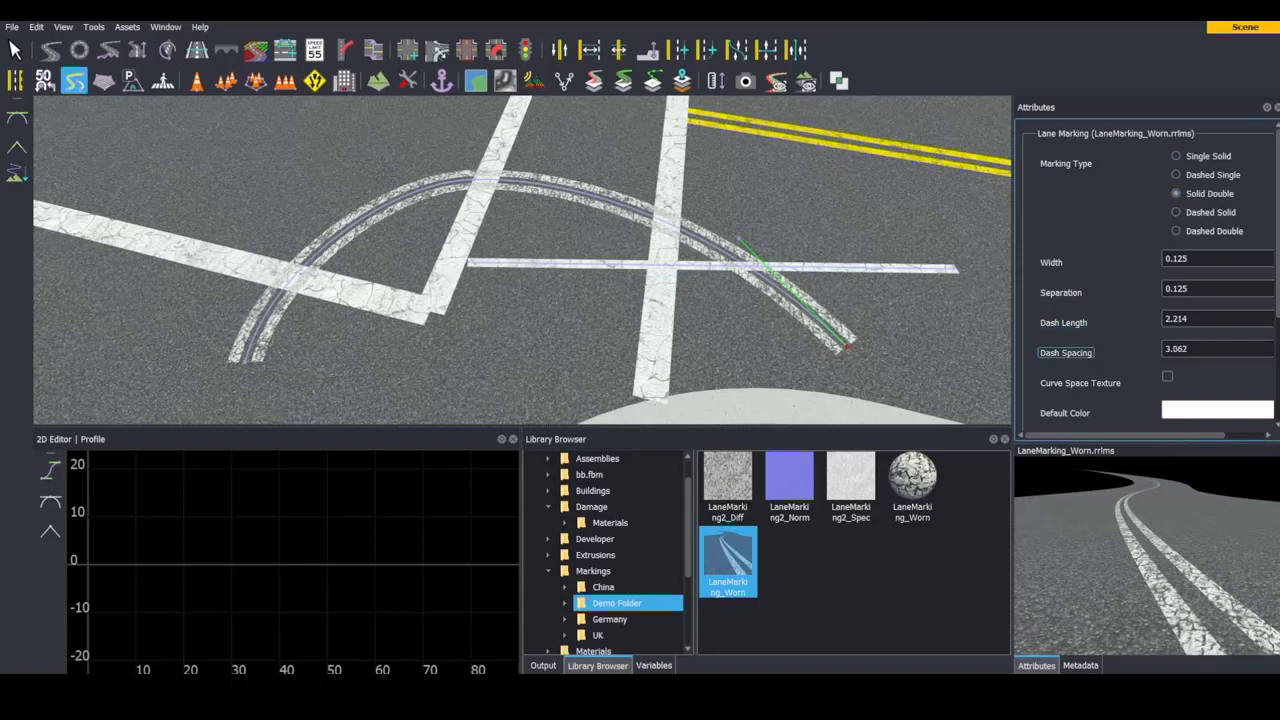
click(1176, 231)
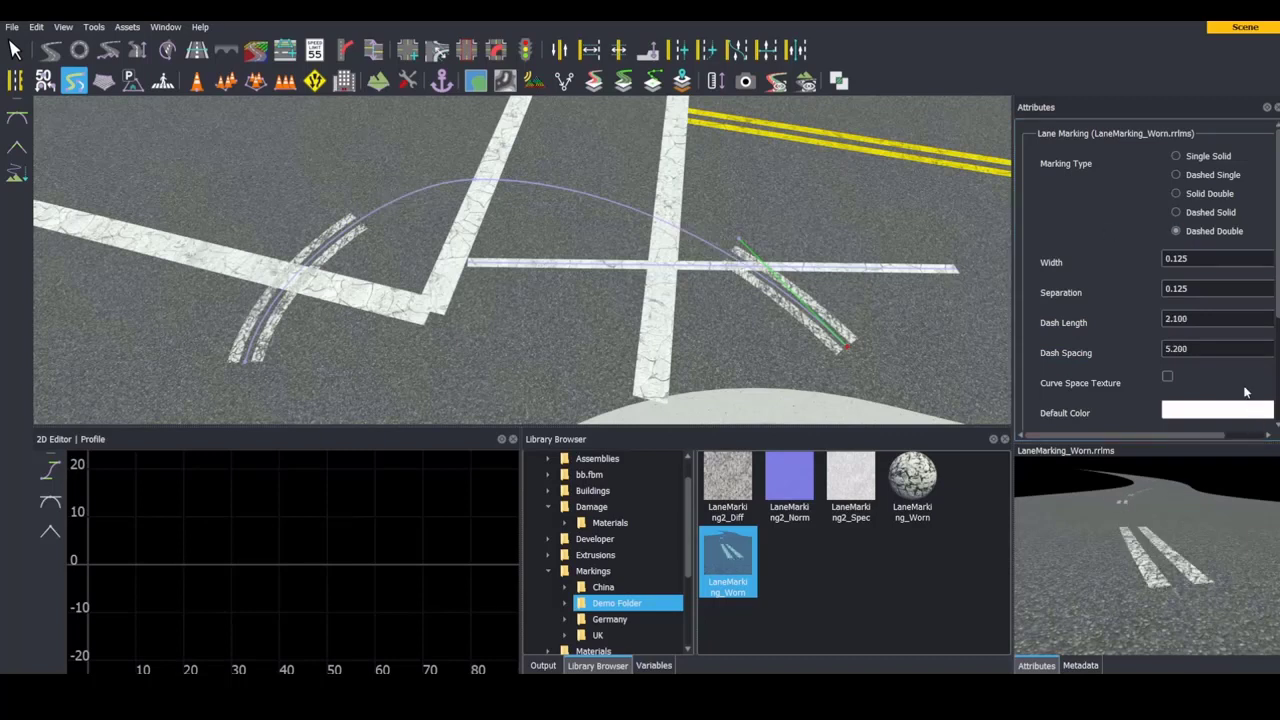
Preview red, green and light blue as the worn marking's default colour, then restore white.
click(1205, 418)
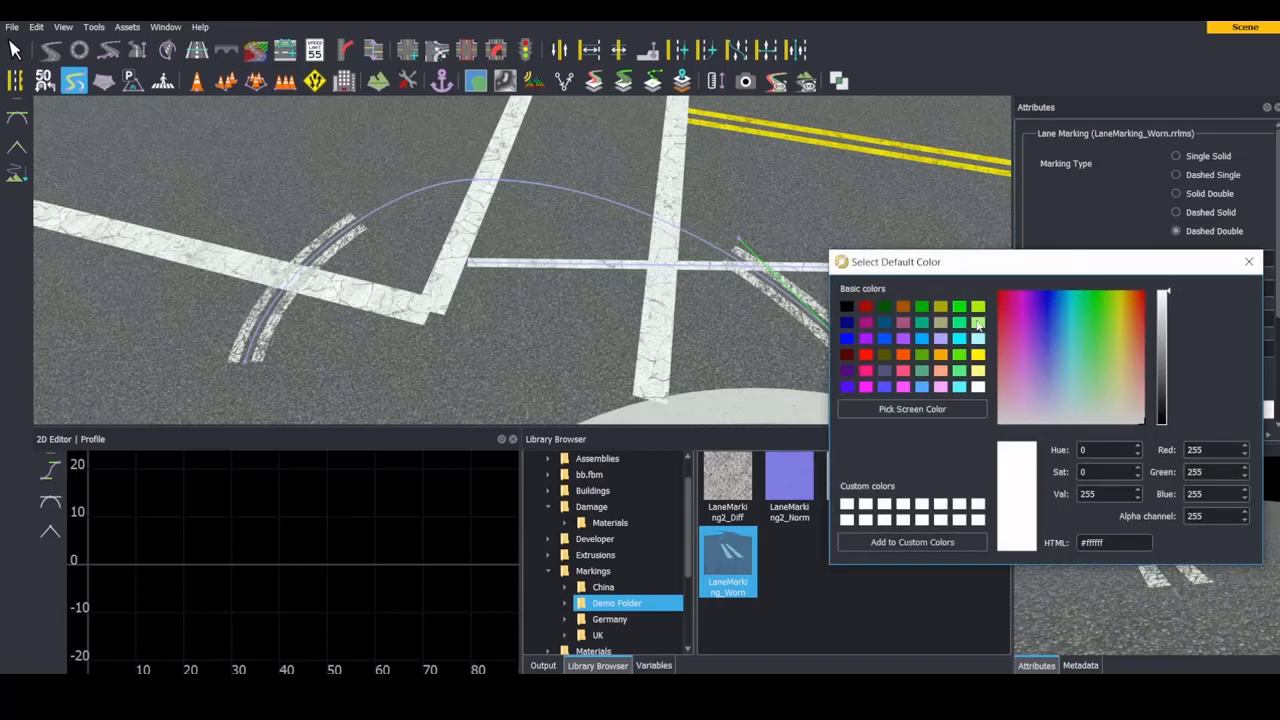
drag(987, 265, 685, 182)
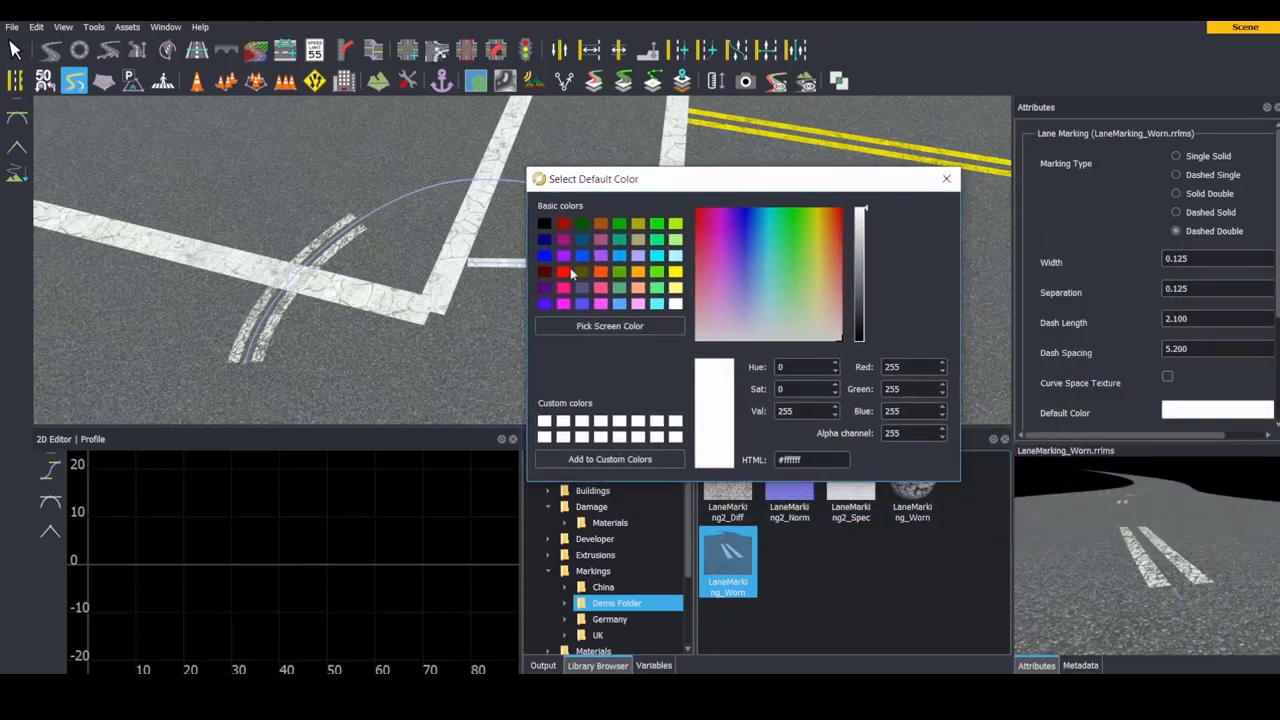
click(565, 269)
click(622, 286)
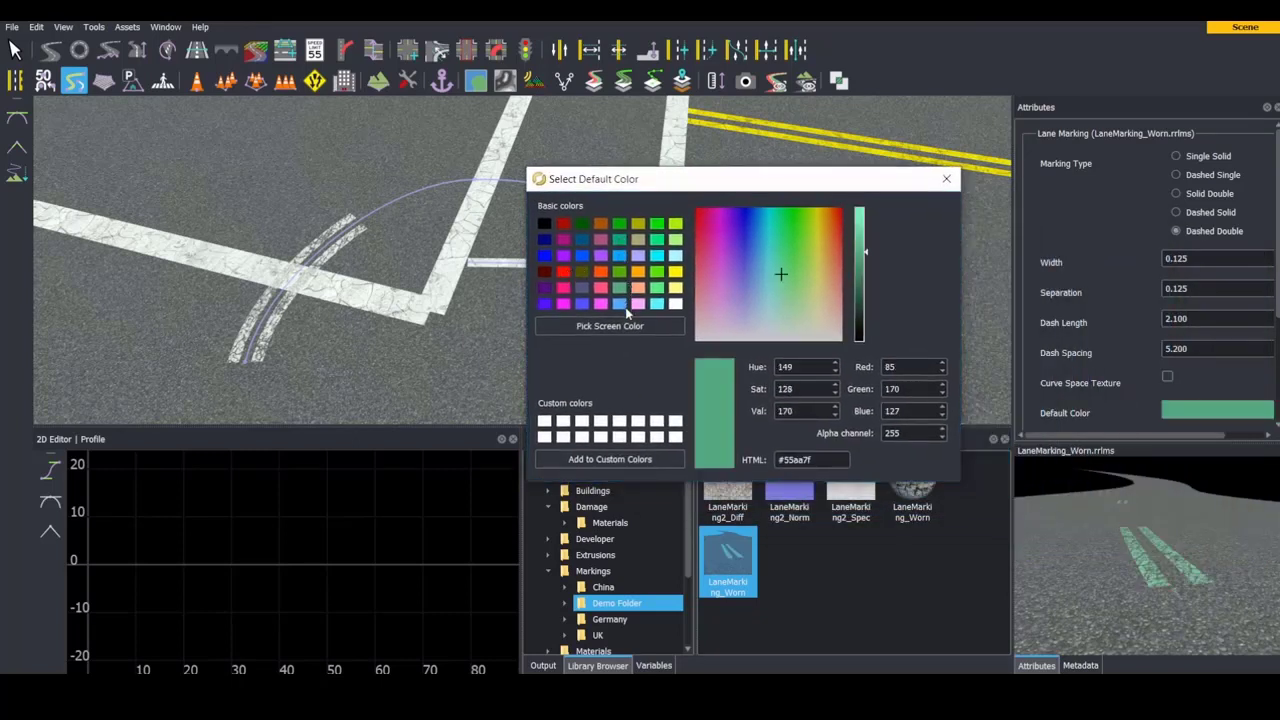
click(624, 306)
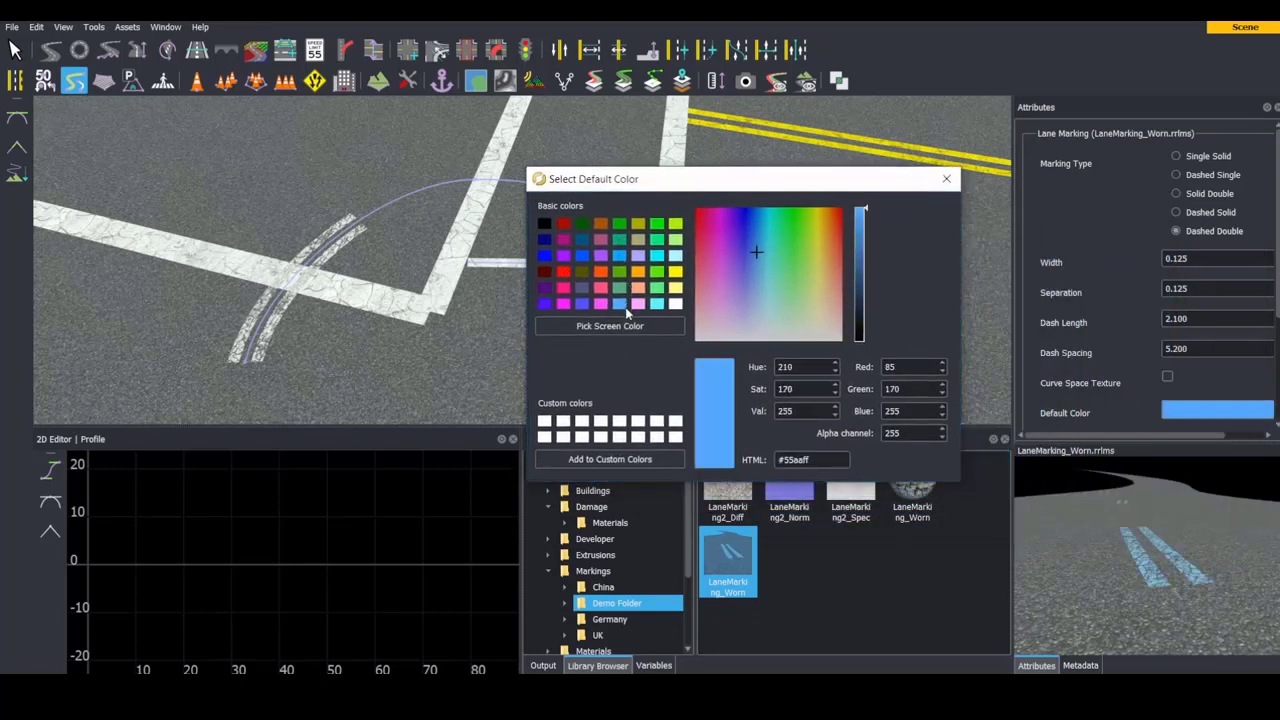
click(675, 304)
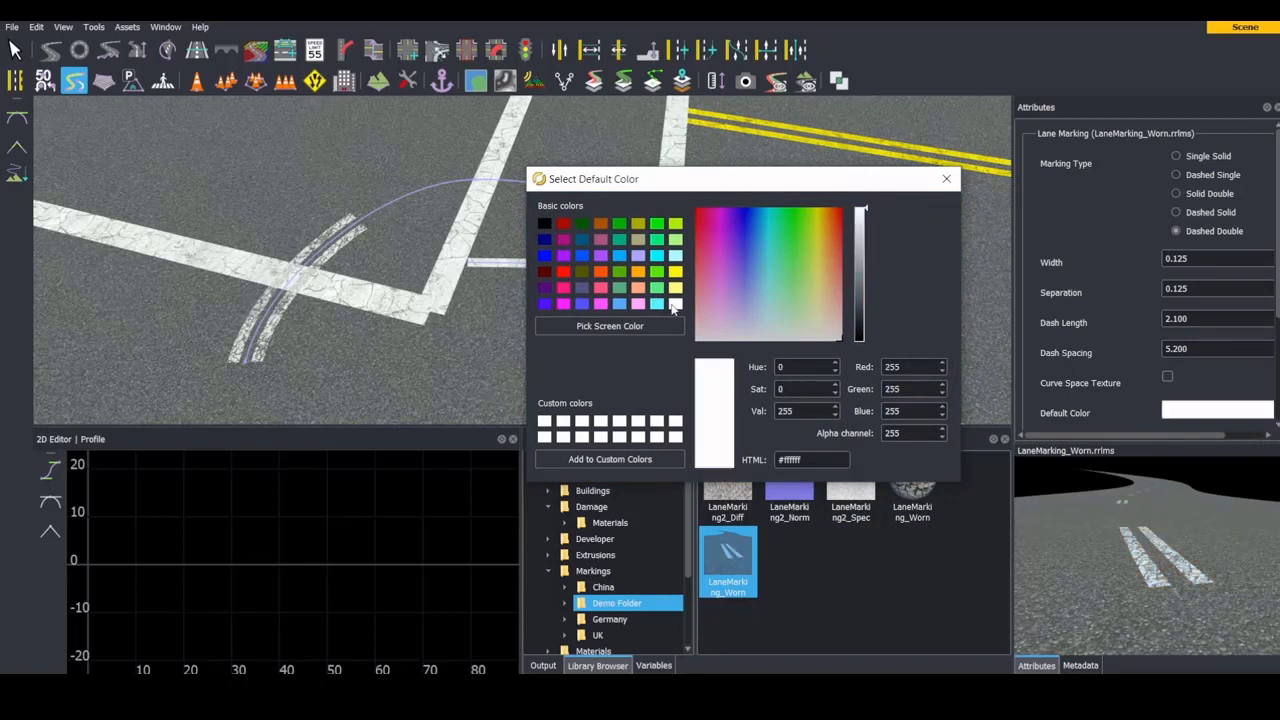
click(945, 181)
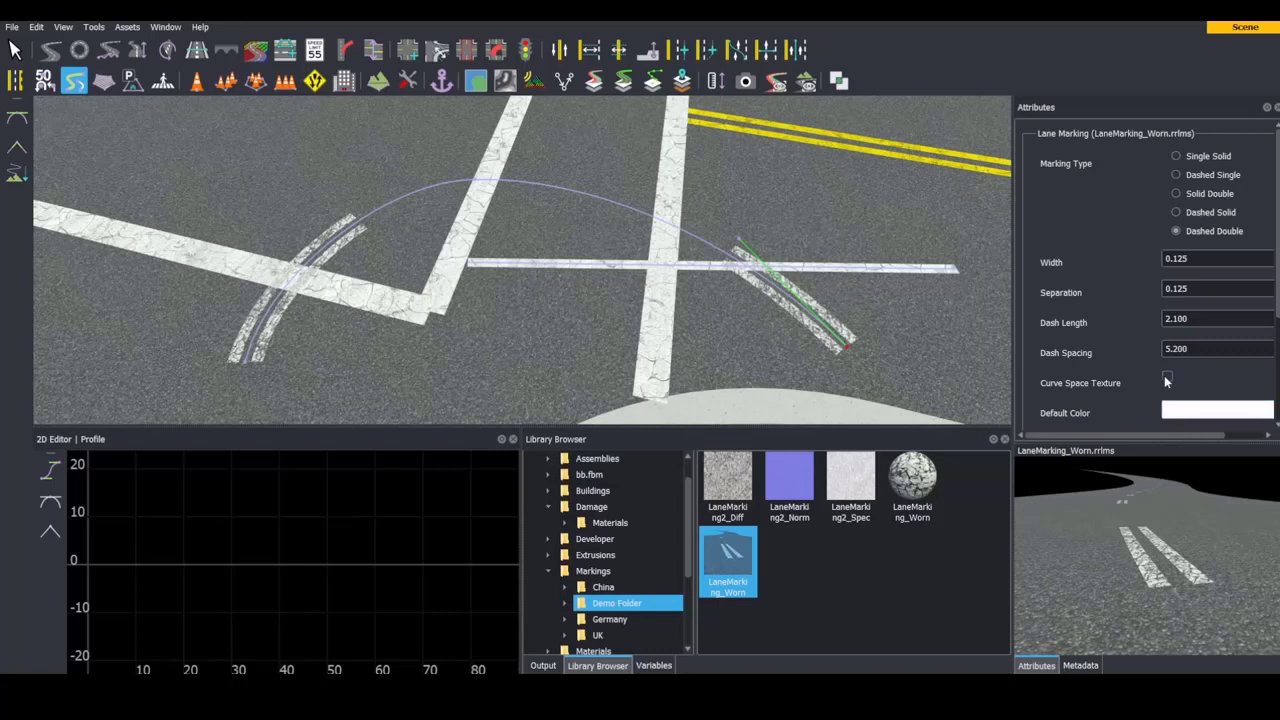
click(1166, 377)
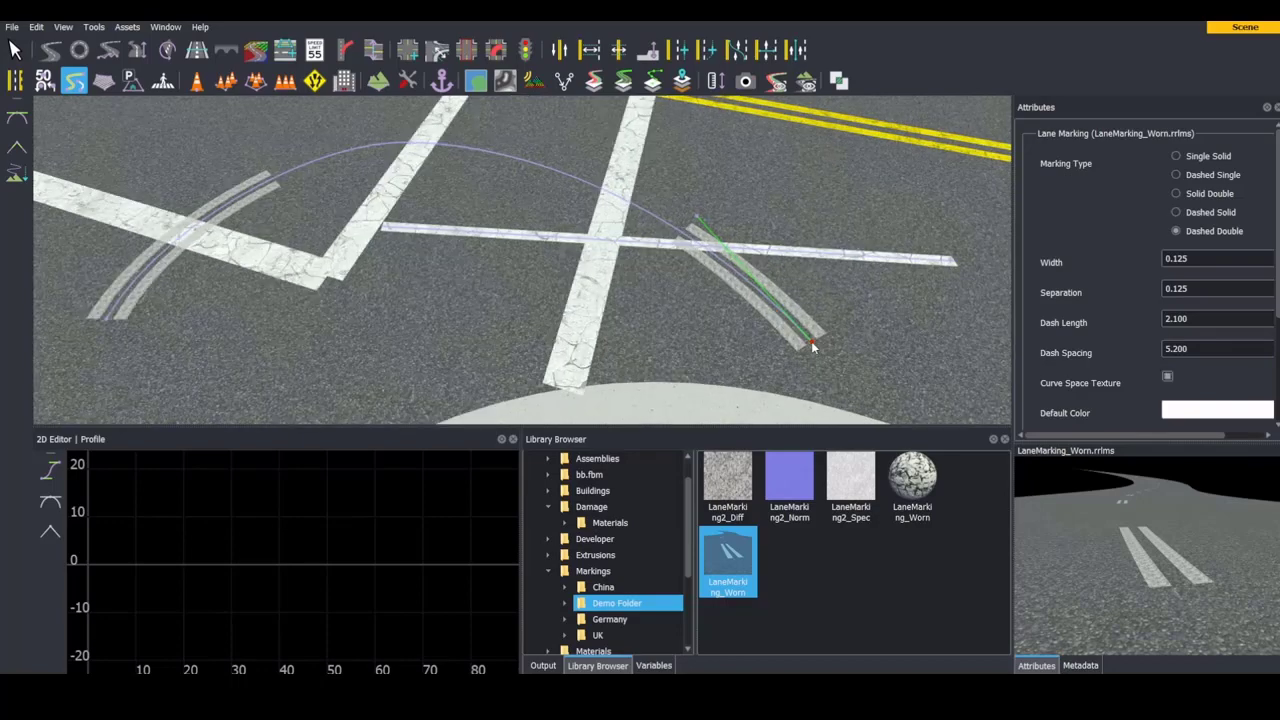
click(785, 332)
scroll(785, 332, up, 5)
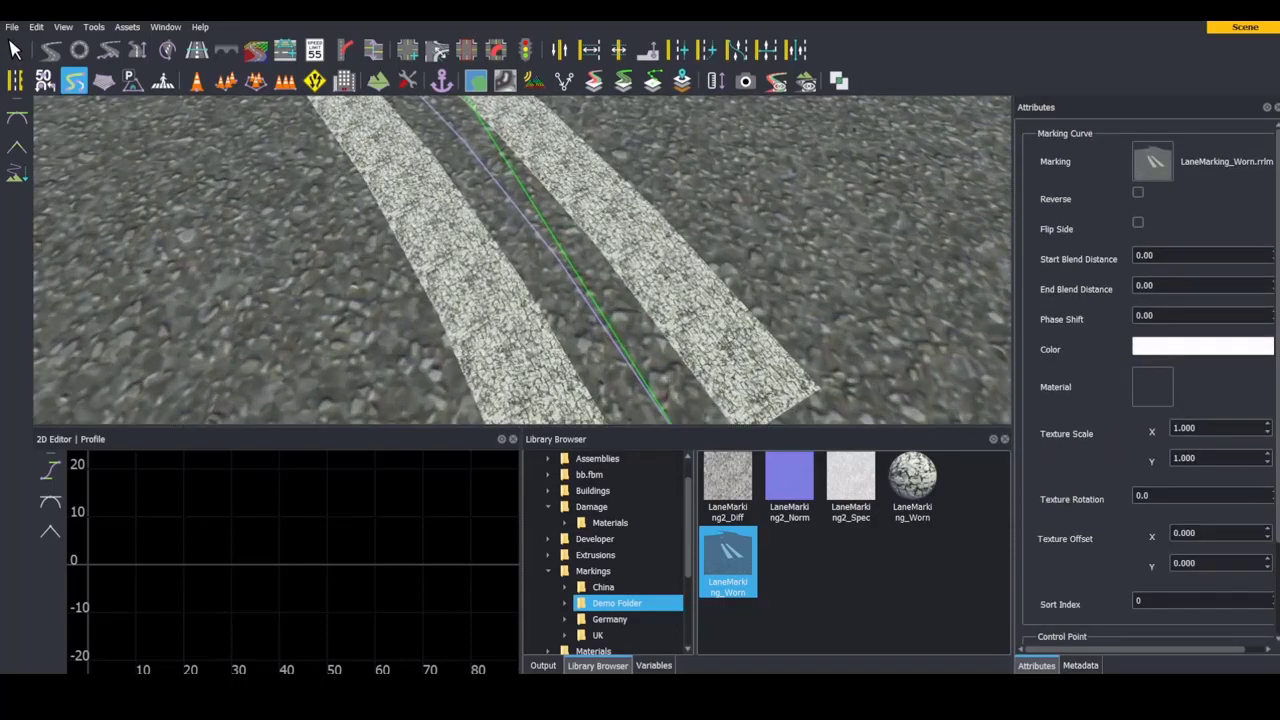
click(728, 560)
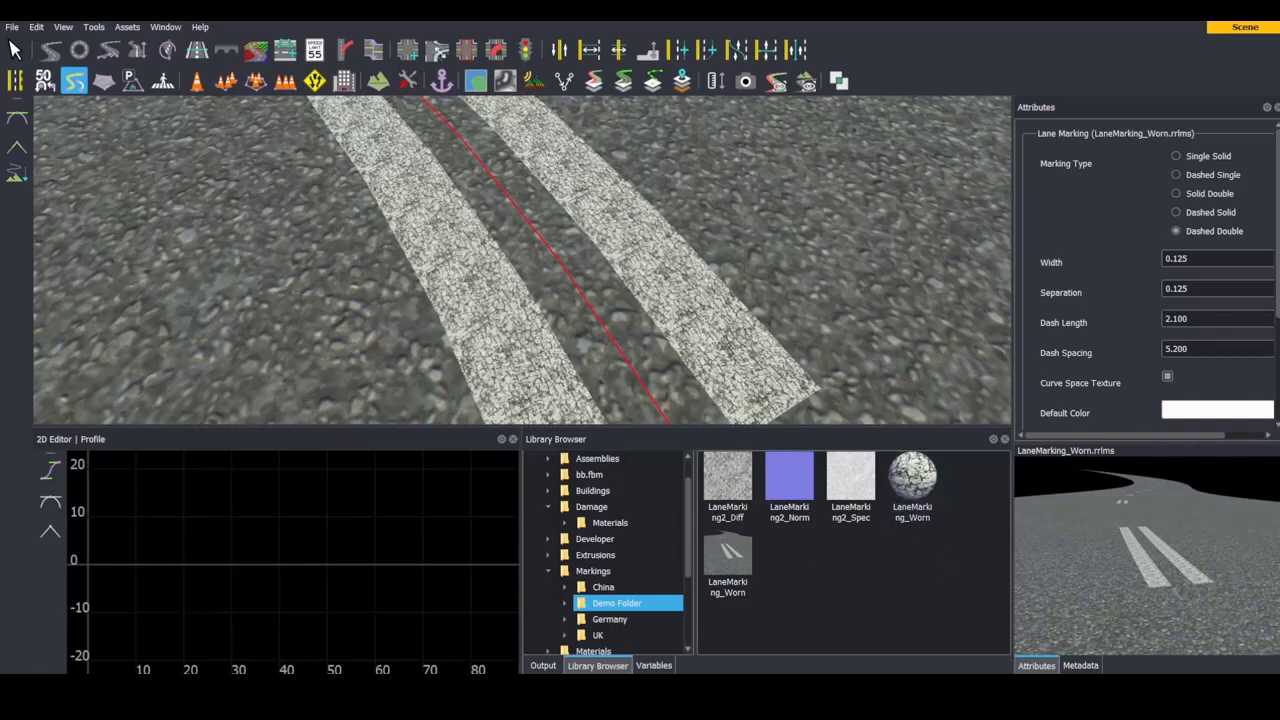
click(1167, 378)
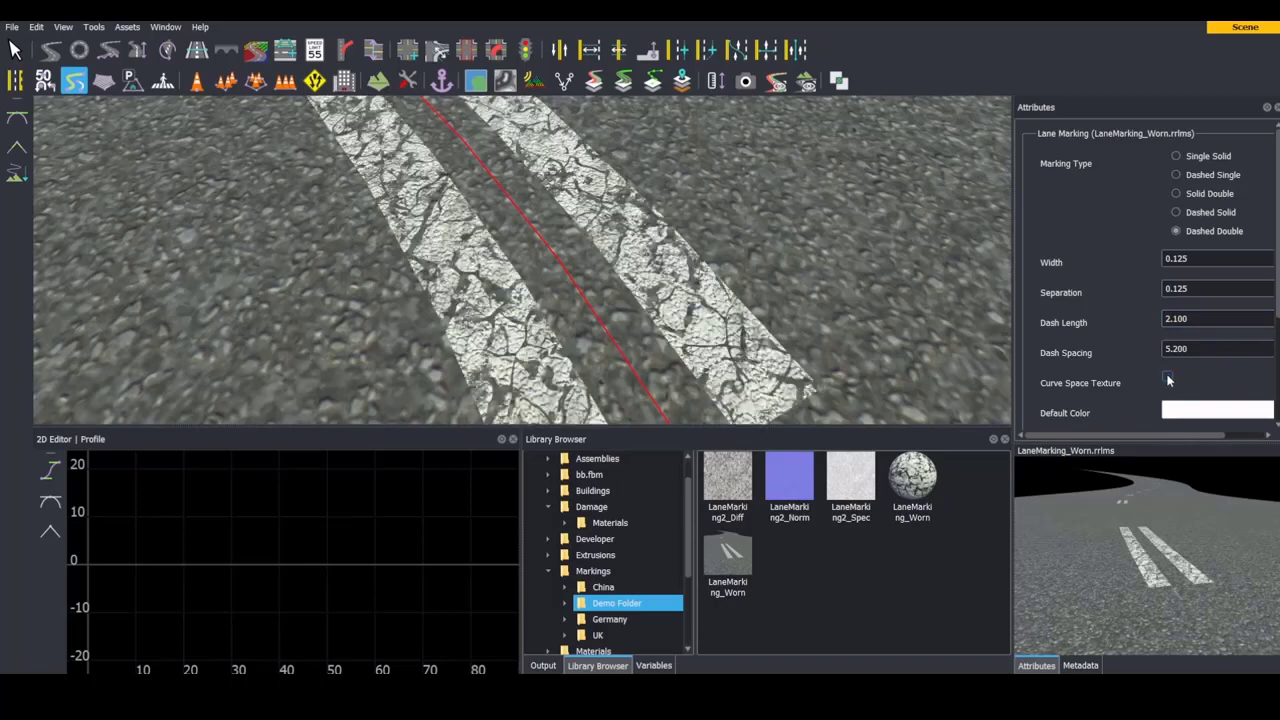
click(1167, 378)
click(1167, 378)
click(1167, 378)
click(1167, 378)
scroll(904, 297, down, 10)
scroll(904, 297, down, 3)
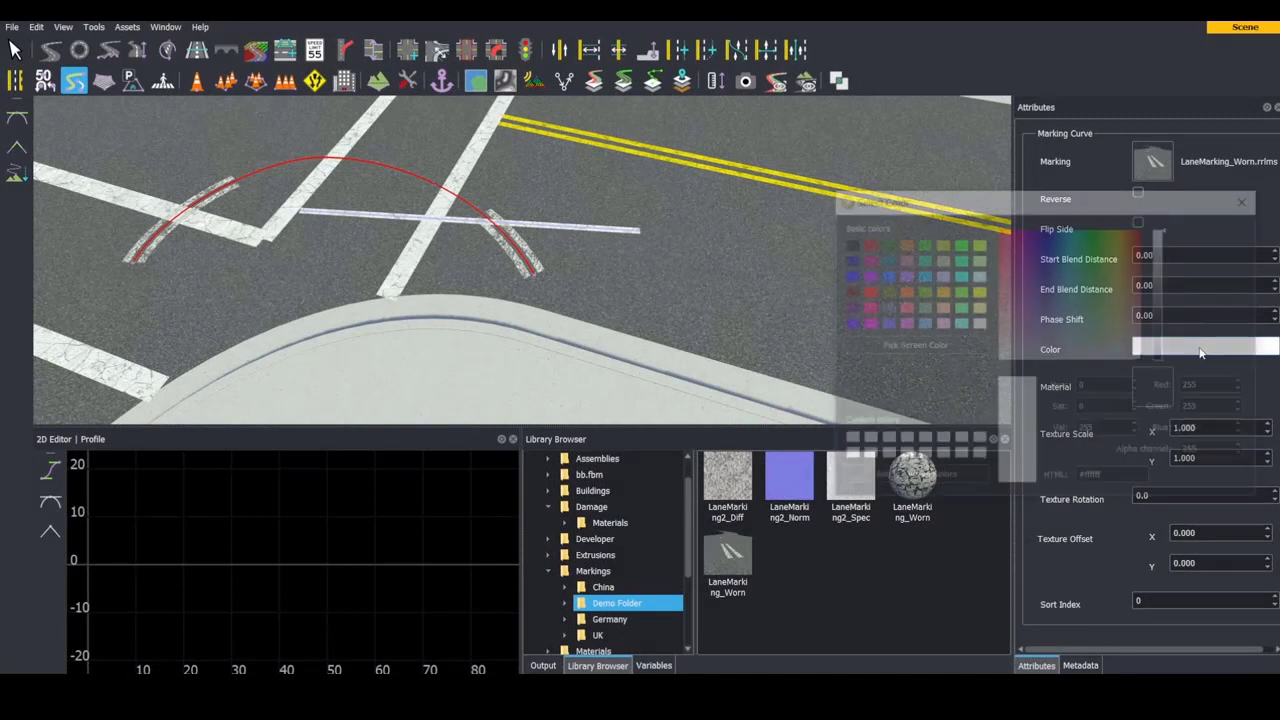
Colour the curved worn marking yellow.
click(1203, 348)
click(978, 291)
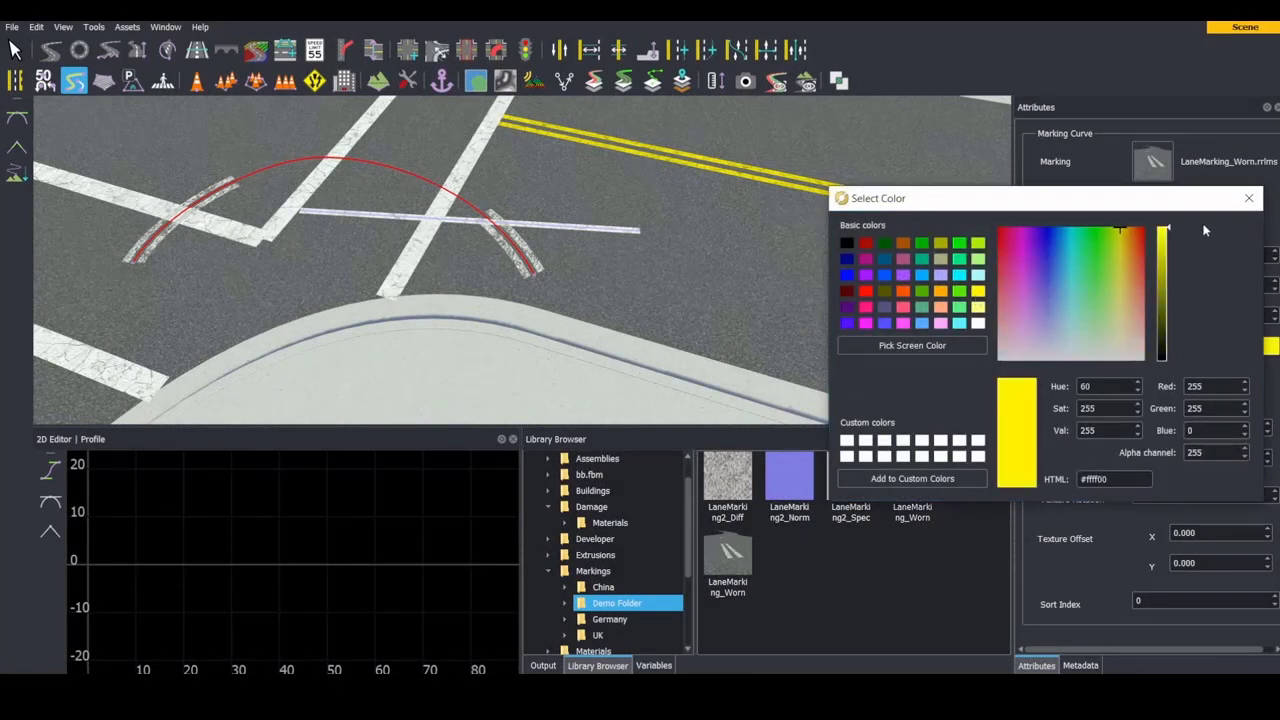
click(1248, 198)
Try fading the curve's ends, then return start and end blend distances to 0.00.
scroll(680, 232, up, 2)
scroll(660, 238, up, 2)
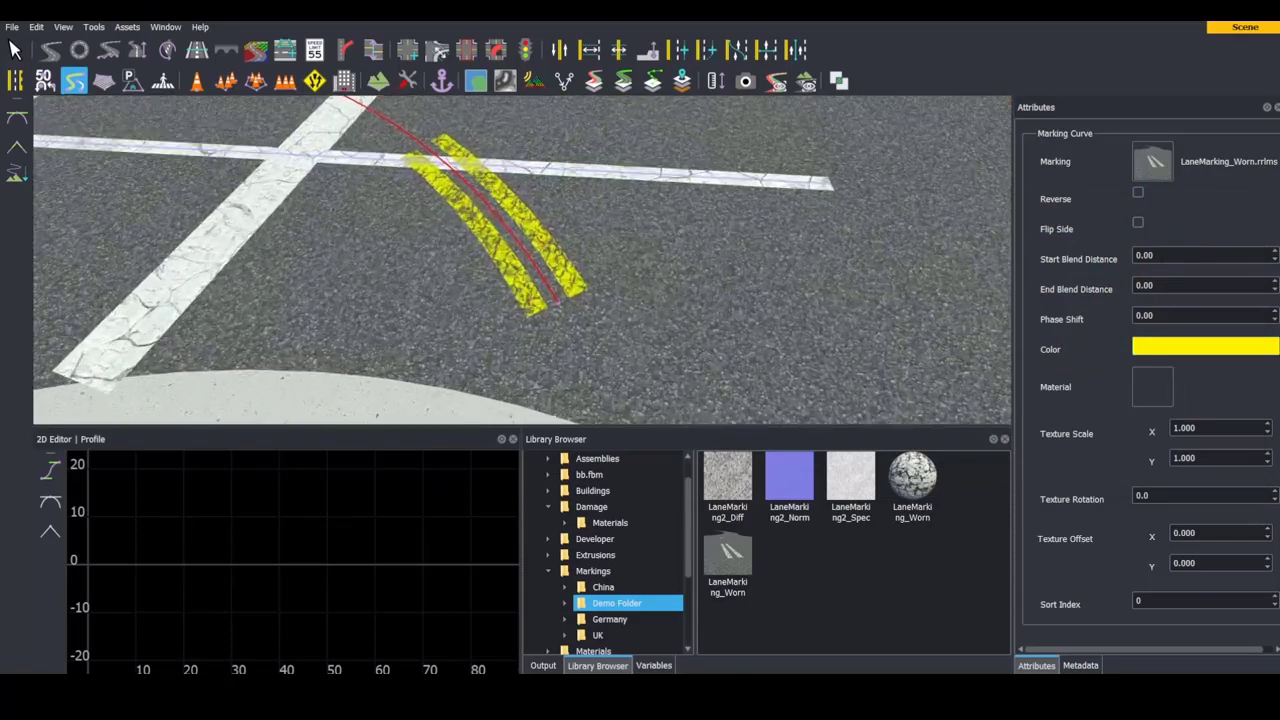
scroll(645, 242, up, 2)
scroll(645, 242, up, 1)
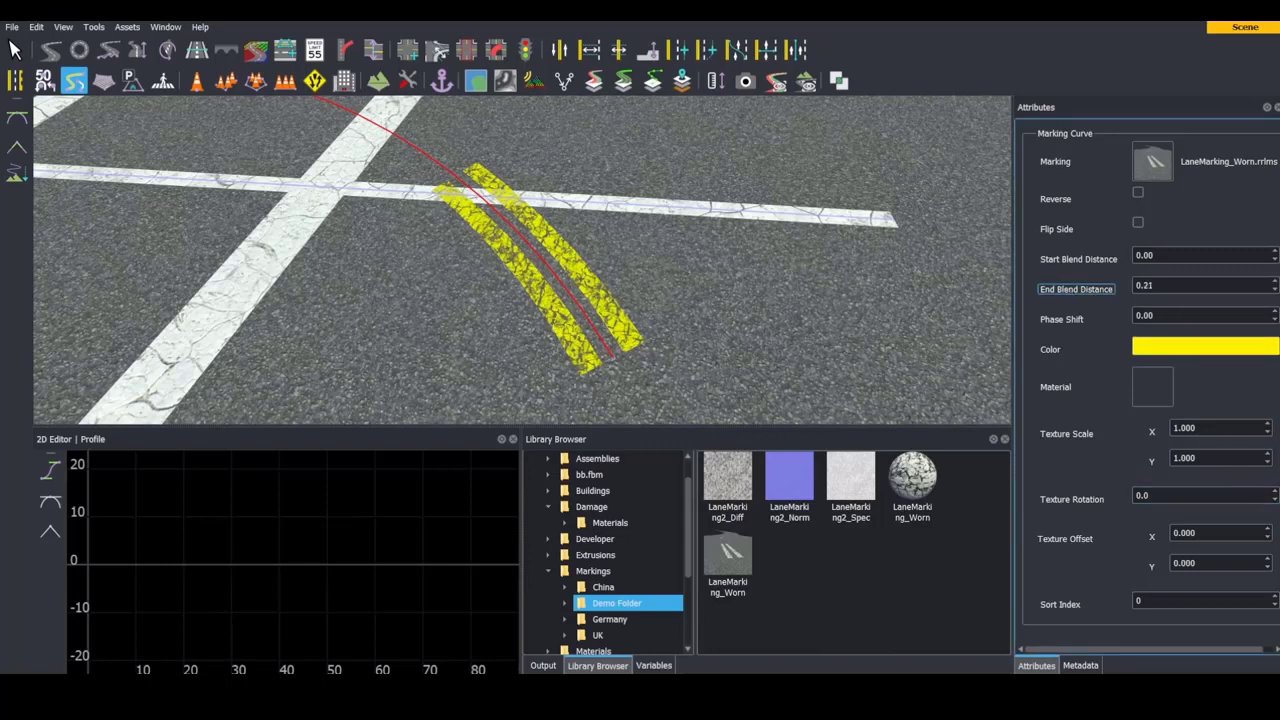
mouse_move(1062, 289)
mouse_down()
mouse_move(1059, 262)
mouse_move(1057, 287)
mouse_up()
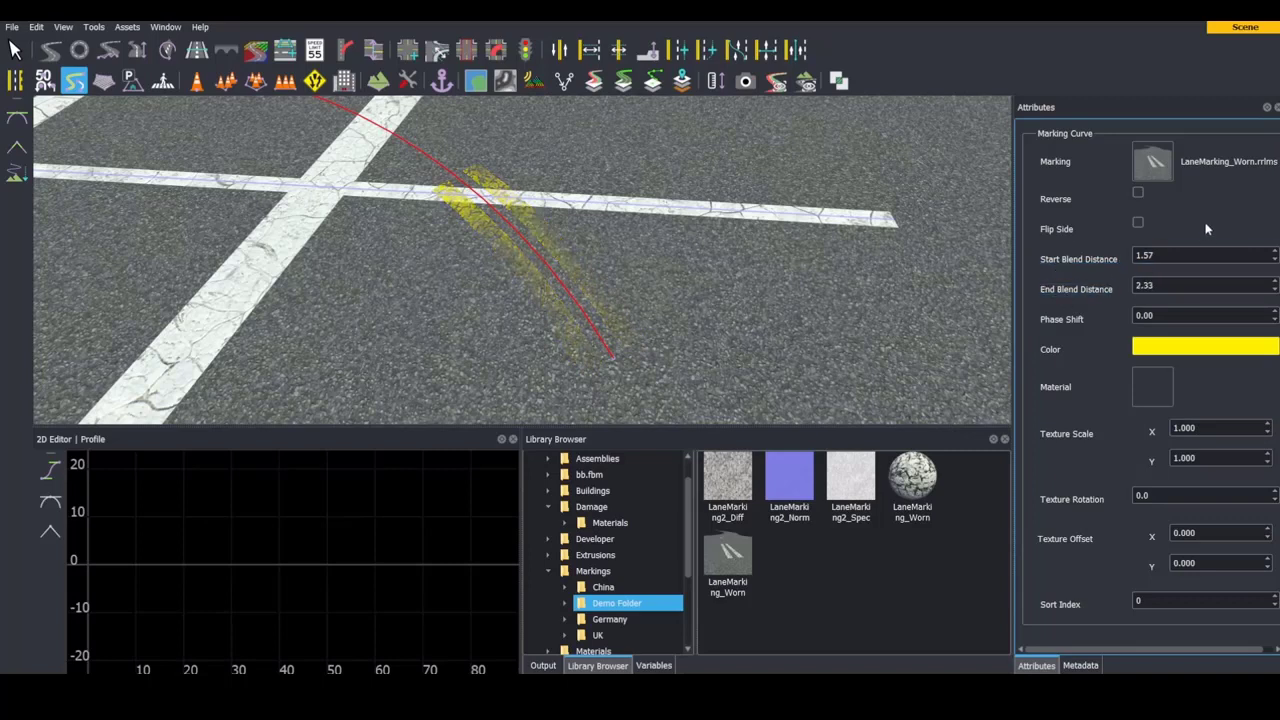
mouse_move(1062, 289)
mouse_down()
mouse_move(1020, 289)
mouse_move(1020, 259)
mouse_up()
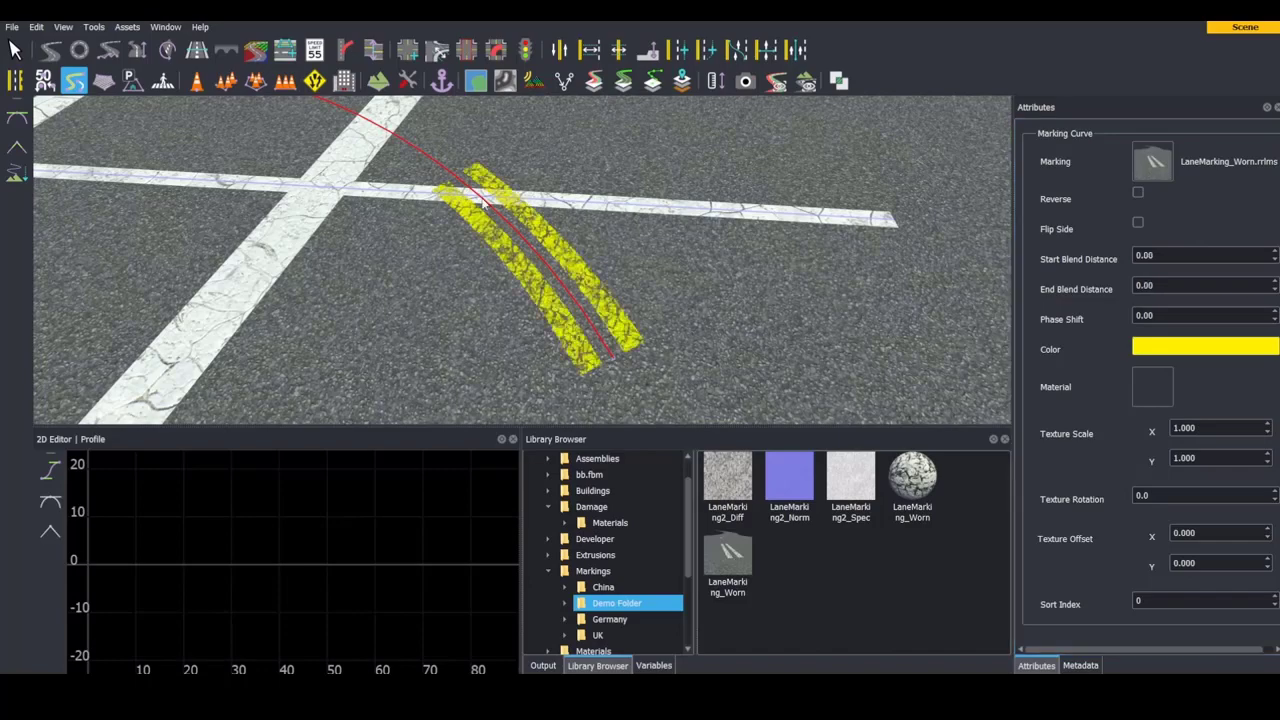
right_drag(383, 194, 450, 230)
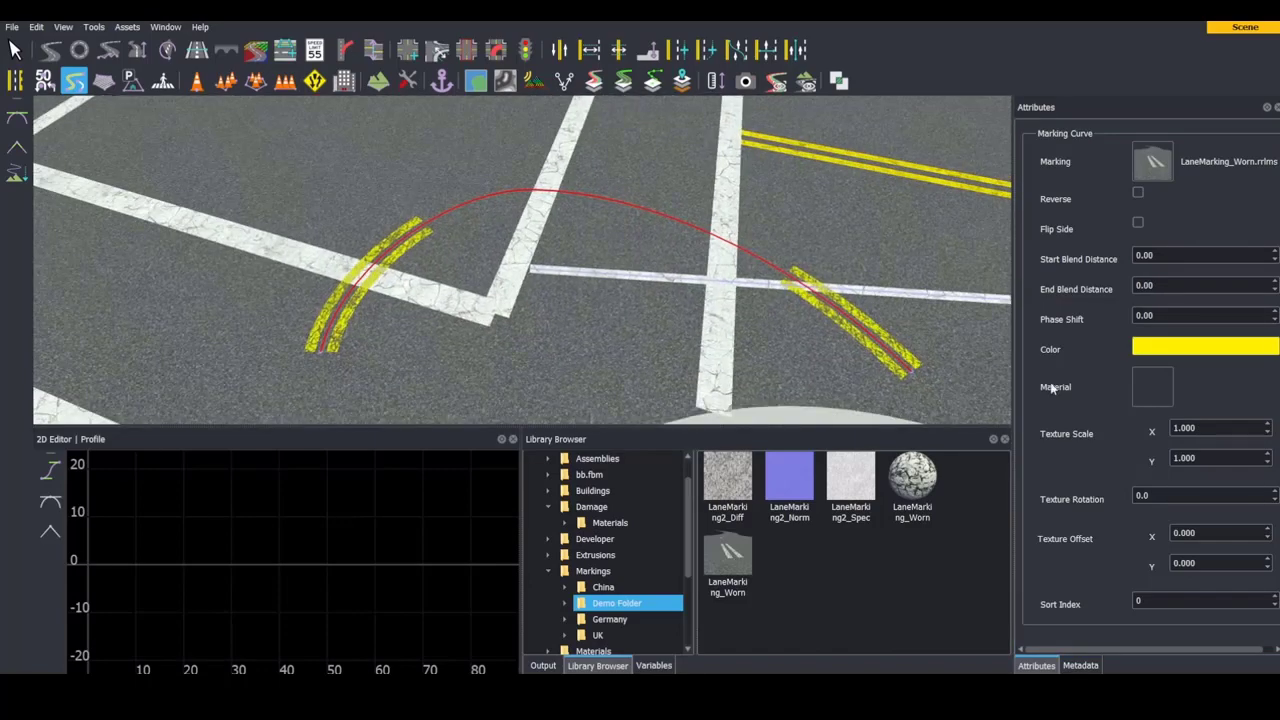
Trial a phase shift on the yellow dashes, reset it to 0.00, and reselect LaneMarking_Worn.
drag(1066, 314, 1055, 326)
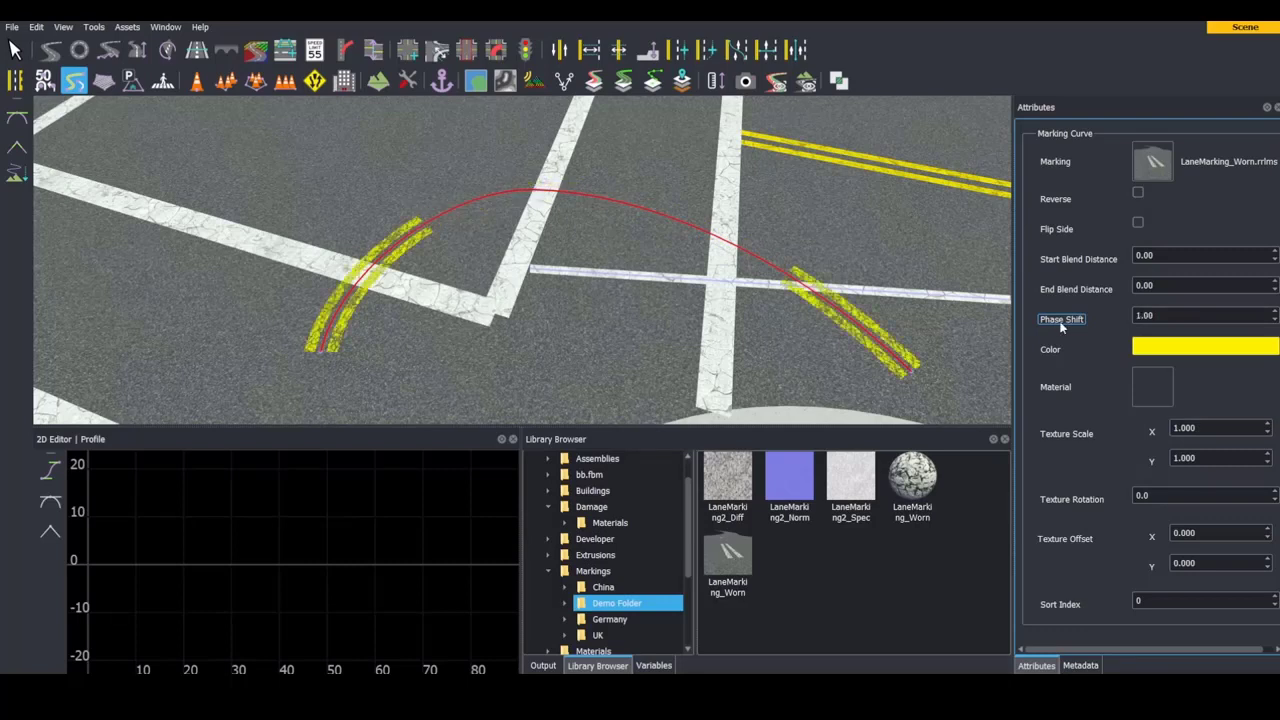
drag(1062, 326, 1085, 318)
click(742, 572)
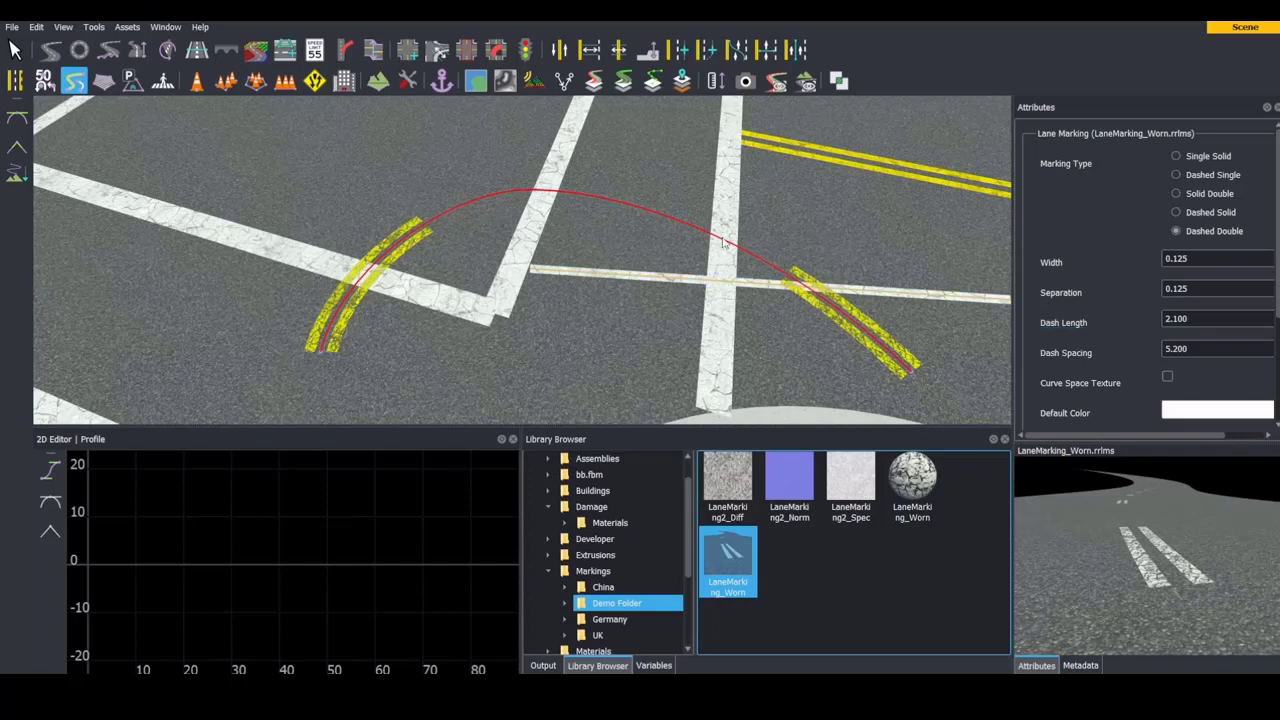
Change the yellow curve's sort index from -32 to 1, comparing against the white marking's 53.
click(763, 266)
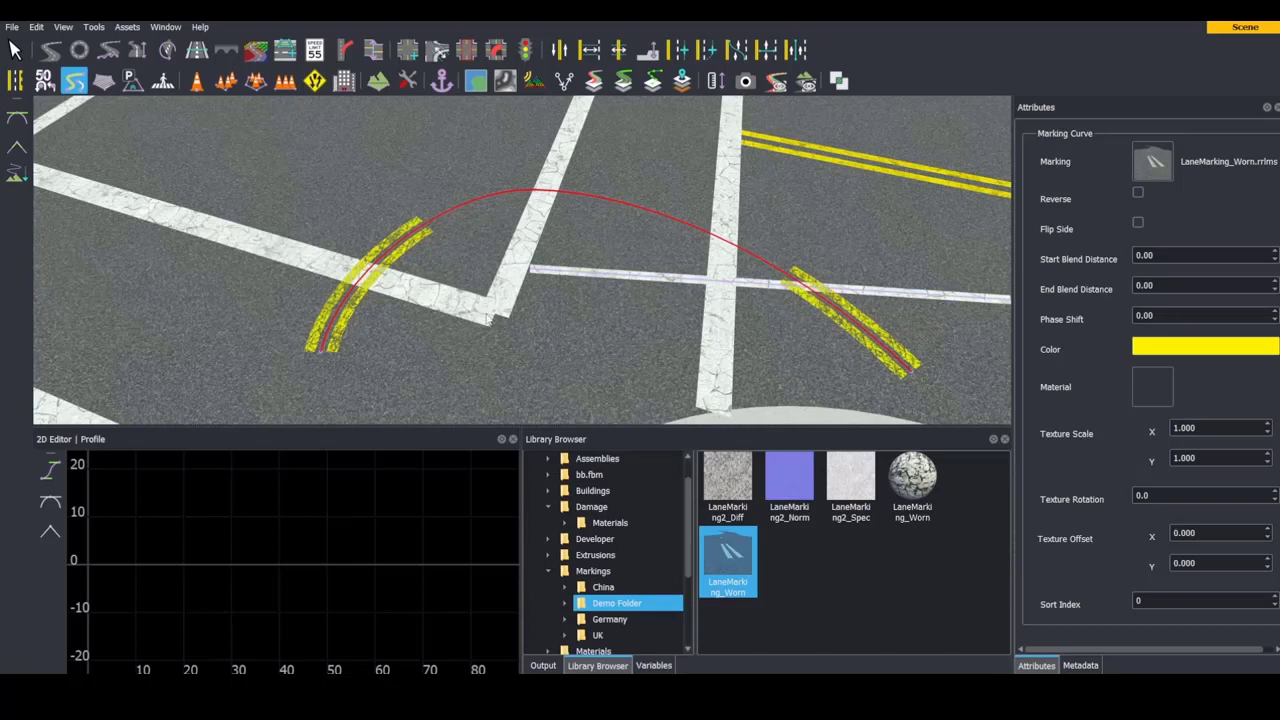
click(762, 285)
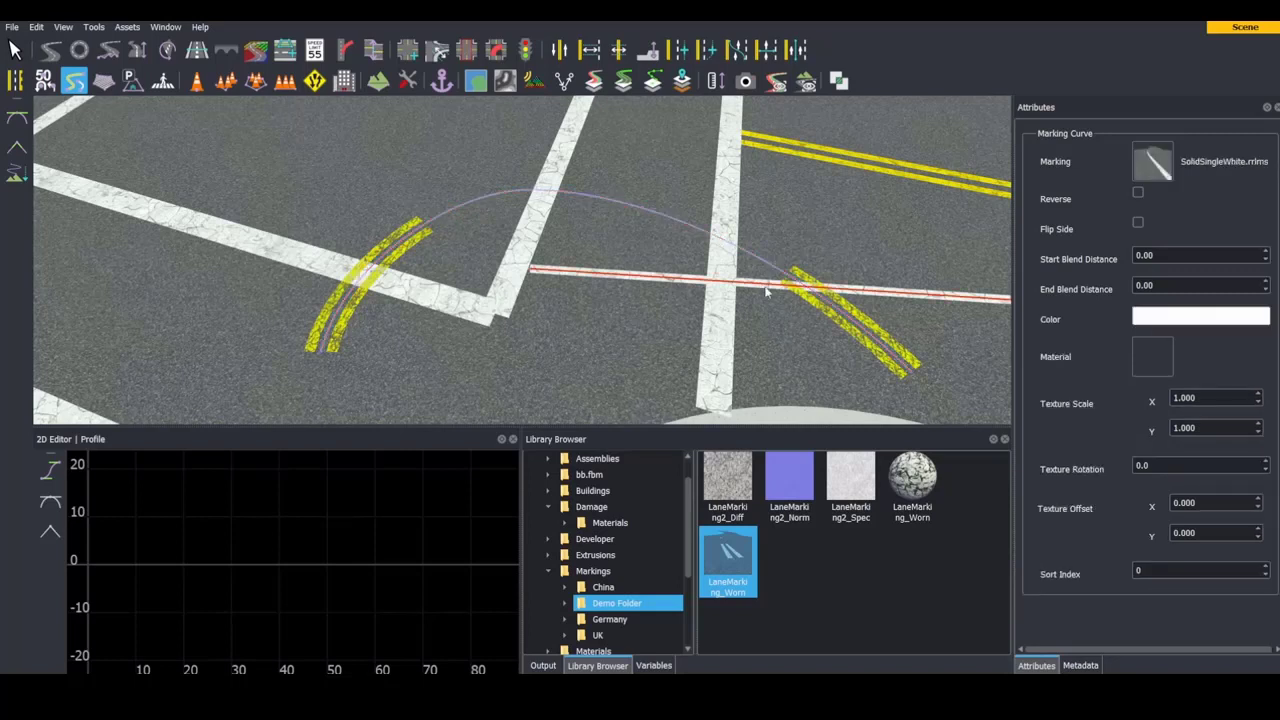
click(724, 238)
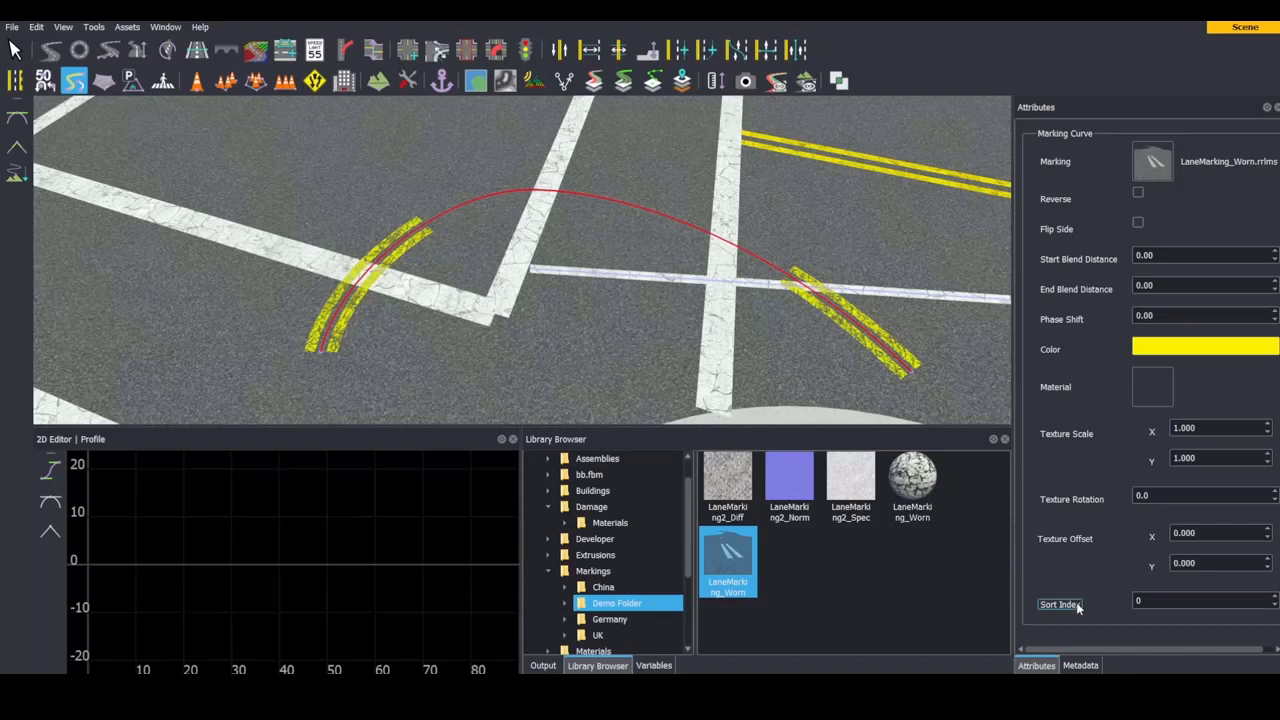
drag(1078, 606, 1078, 606)
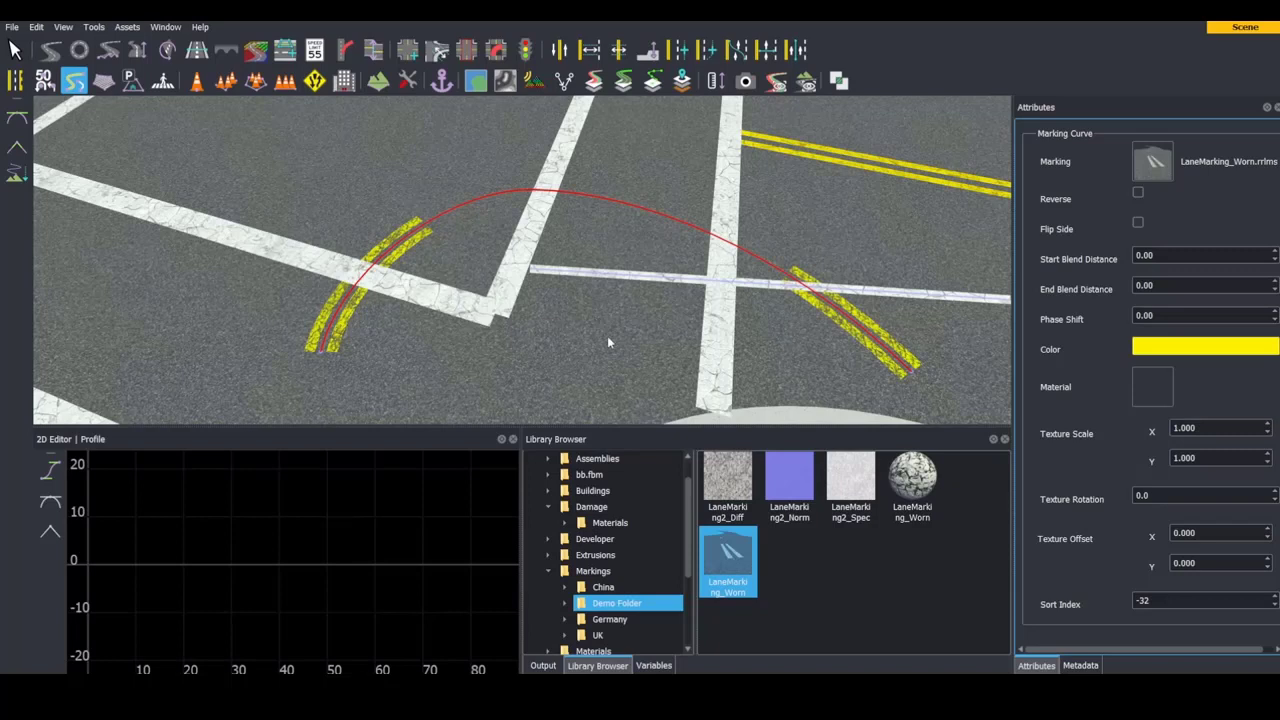
drag(1060, 606, 844, 365)
click(753, 285)
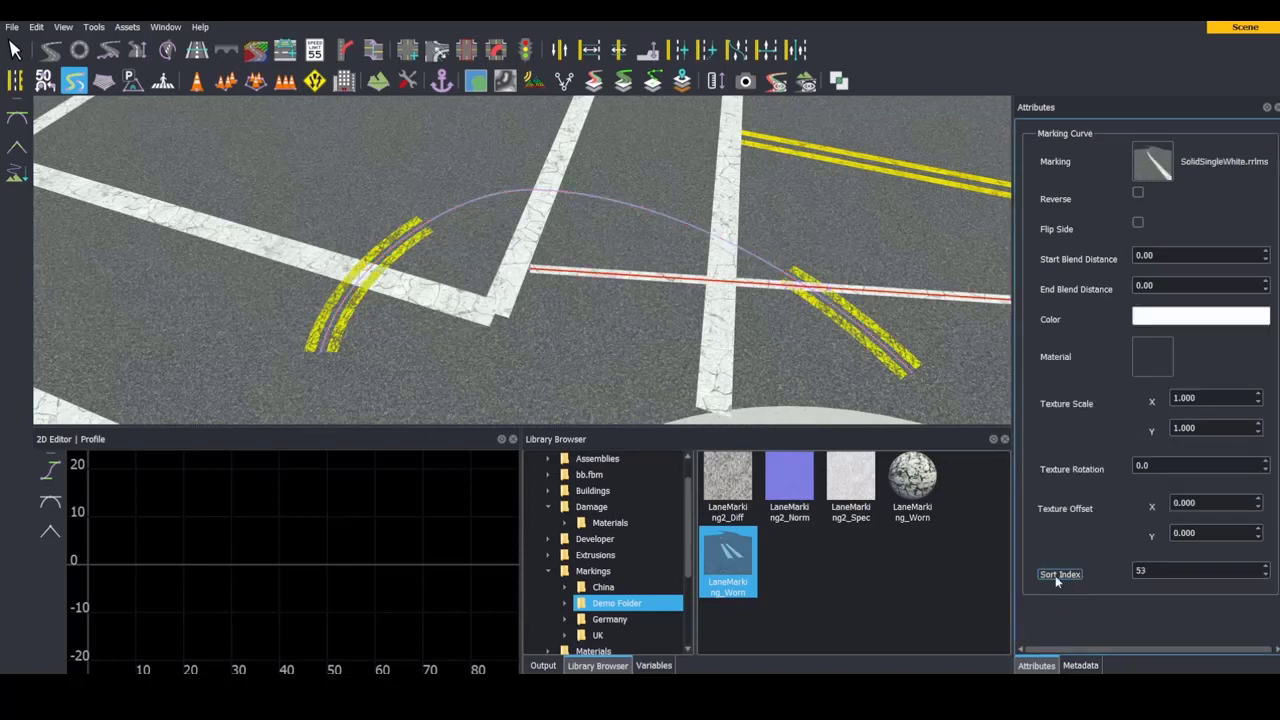